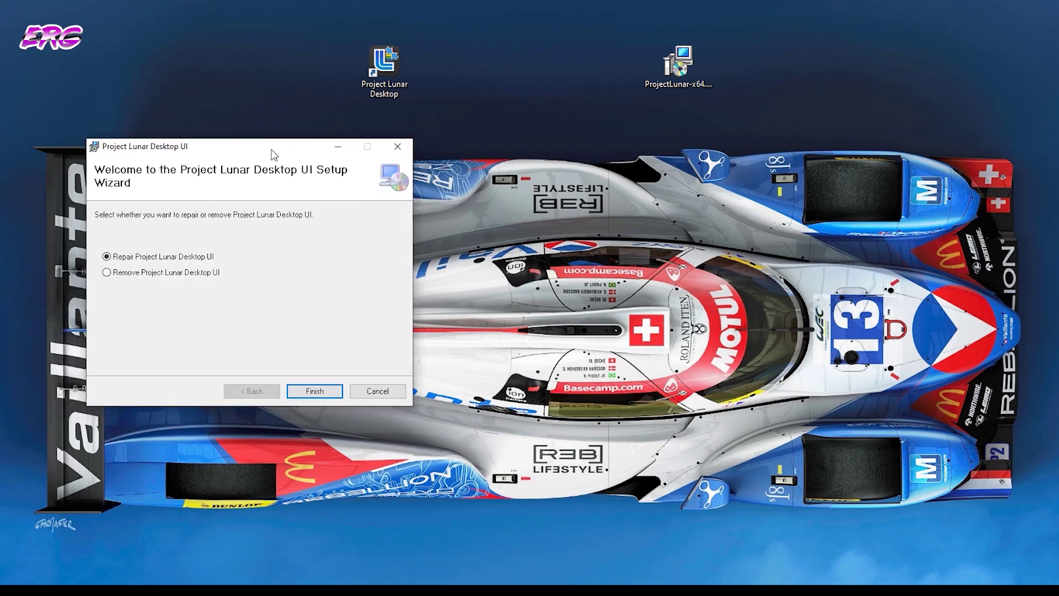
Cancel the Project Lunar Desktop UI setup wizard and launch Project Lunar Desktop.
{"action": "left_click_drag", "start_coordinate": [272, 154], "coordinate": [562, 254]}
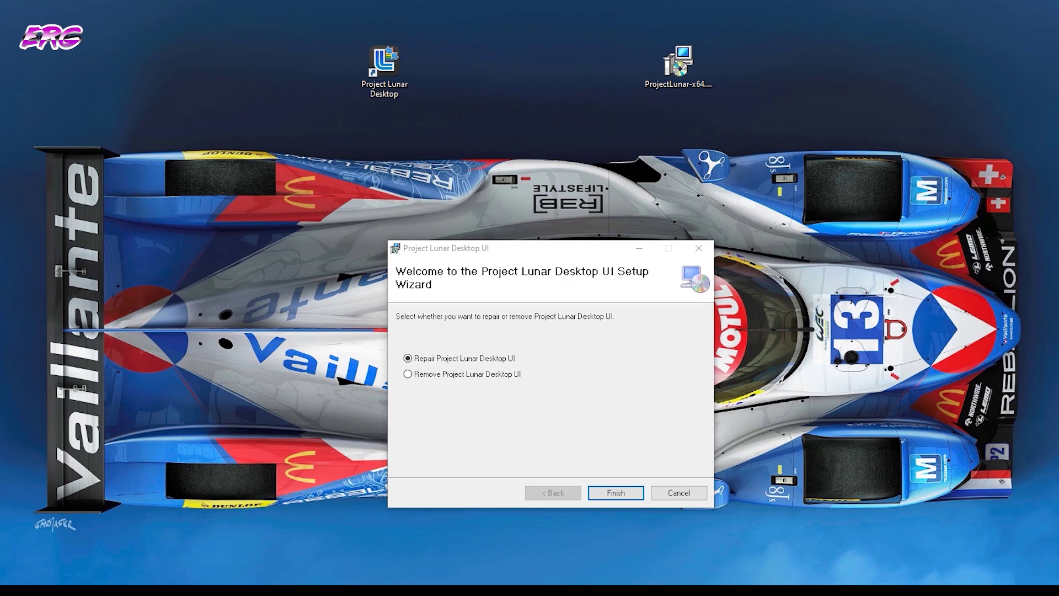
{"action": "left_click", "coordinate": [679, 492]}
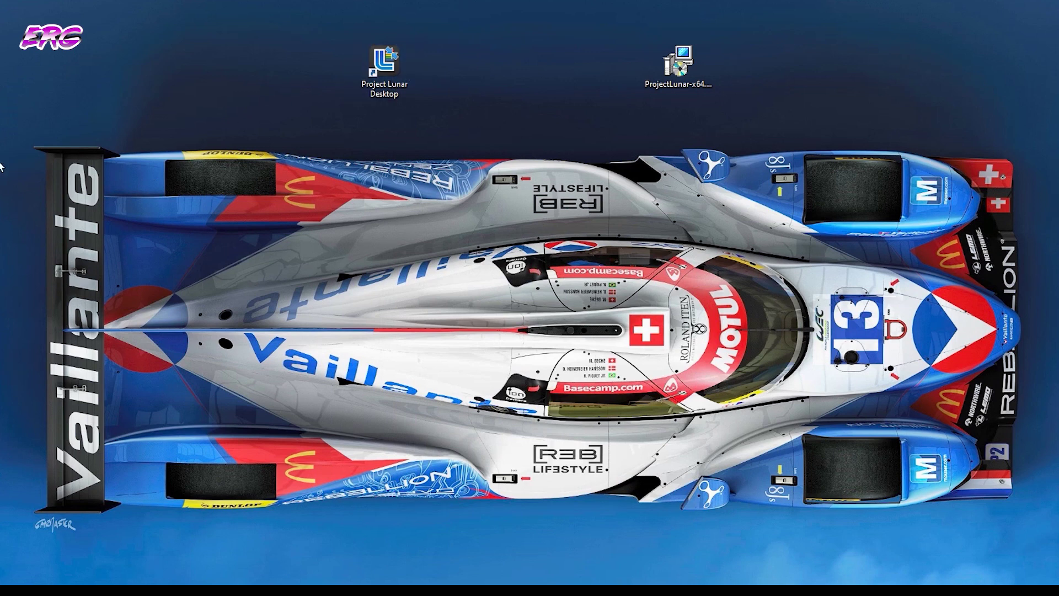
{"action": "left_click", "coordinate": [375, 77]}
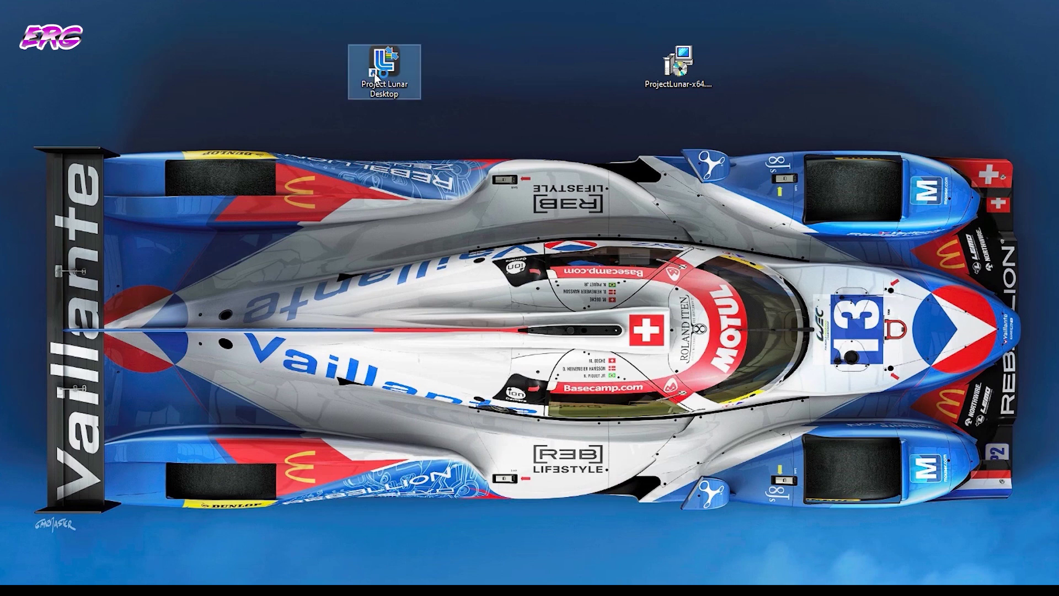
{"action": "double_click", "coordinate": [375, 78]}
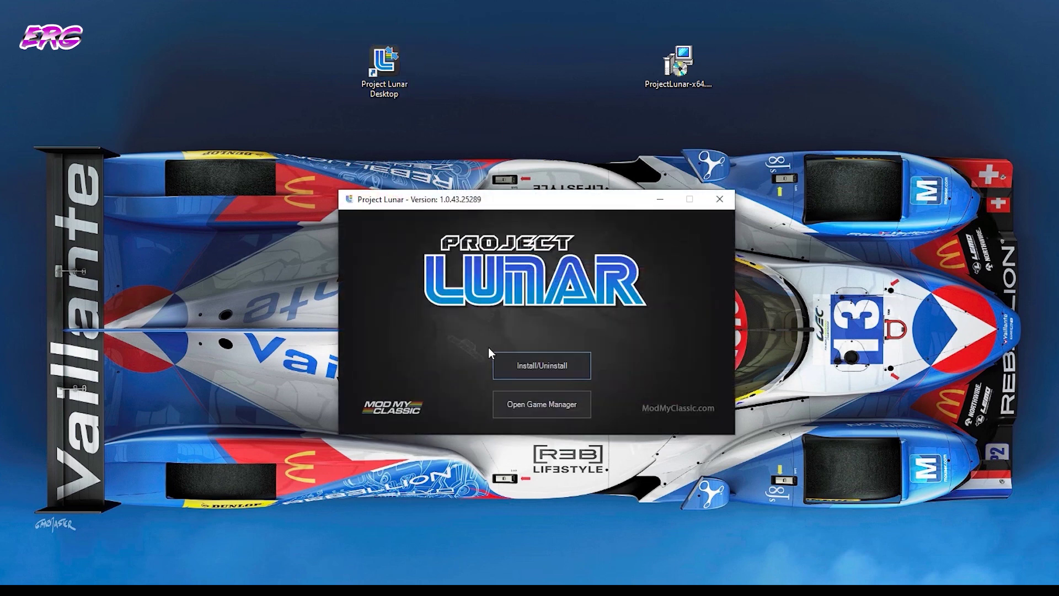
Start the Project Lunar install process and open the interactive how-to help guide.
{"action": "left_click", "coordinate": [540, 373]}
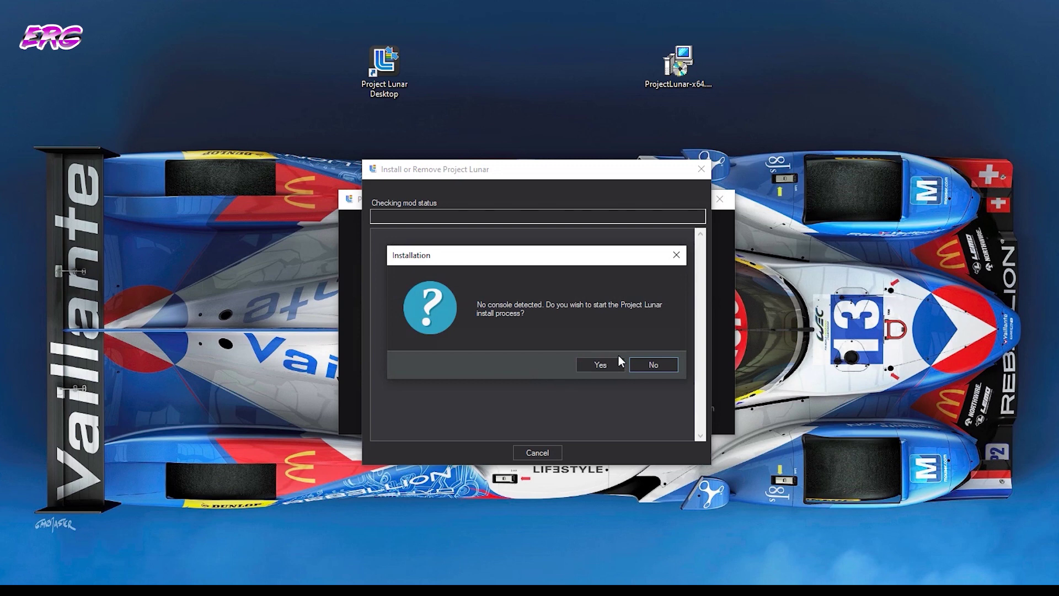
{"action": "left_click", "coordinate": [594, 363]}
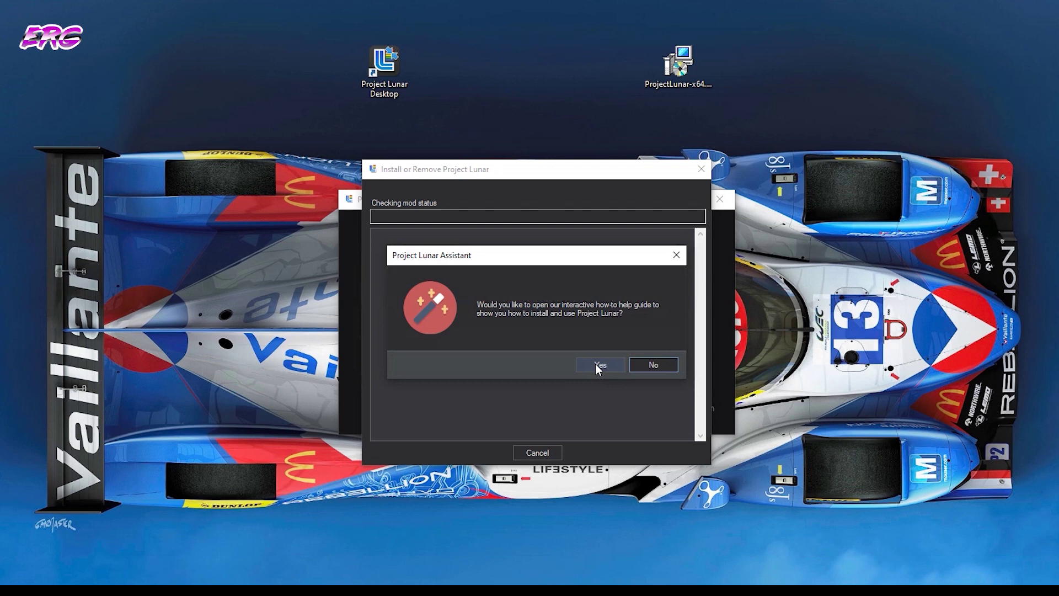
{"action": "left_click", "coordinate": [596, 366]}
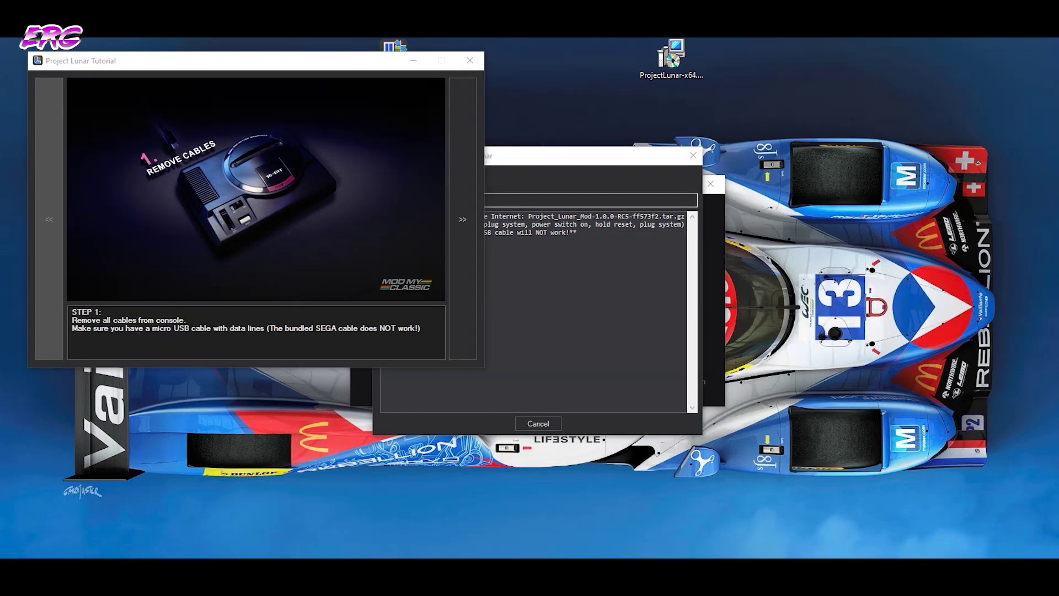
Read through the console connection tutorial from step 1 to step 5.
{"action": "left_click", "coordinate": [463, 224]}
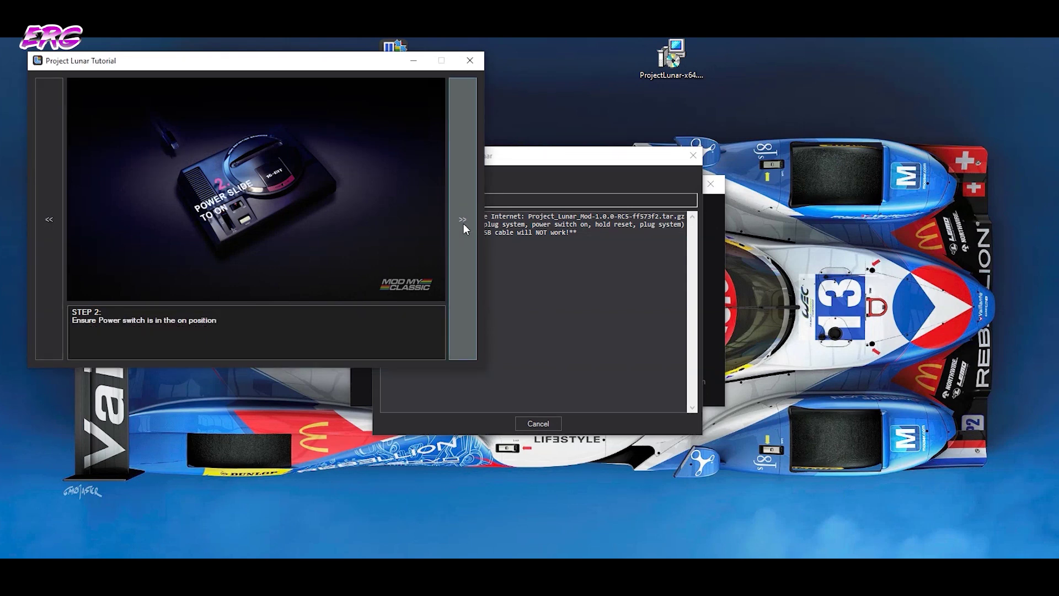
{"action": "left_click", "coordinate": [463, 224]}
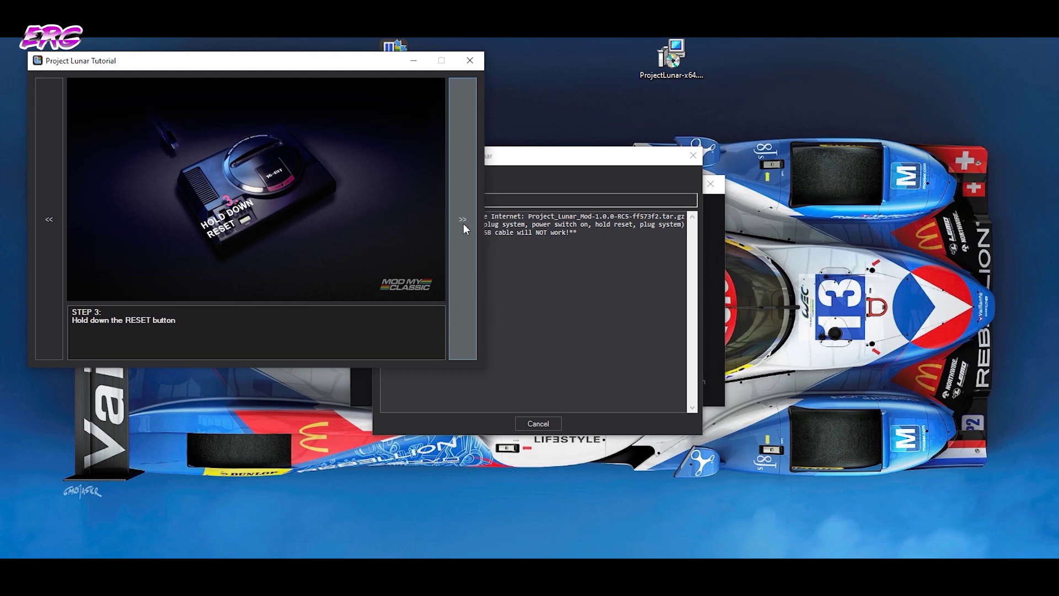
{"action": "left_click", "coordinate": [464, 223]}
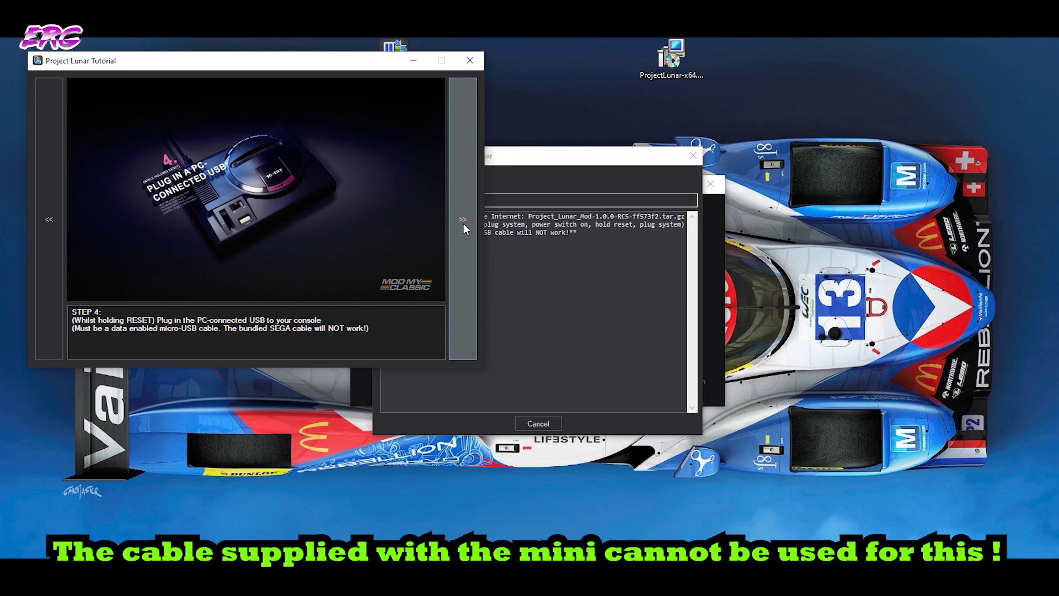
{"action": "left_click", "coordinate": [464, 227]}
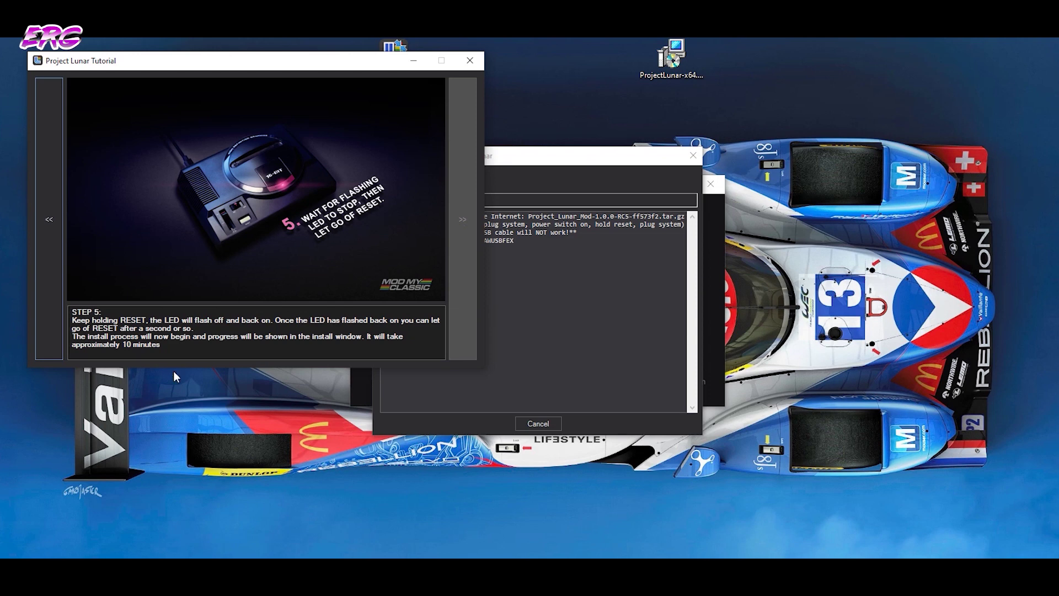
Review the last lines of the Project Lunar installation log and finish the installer.
{"action": "left_click", "coordinate": [538, 164]}
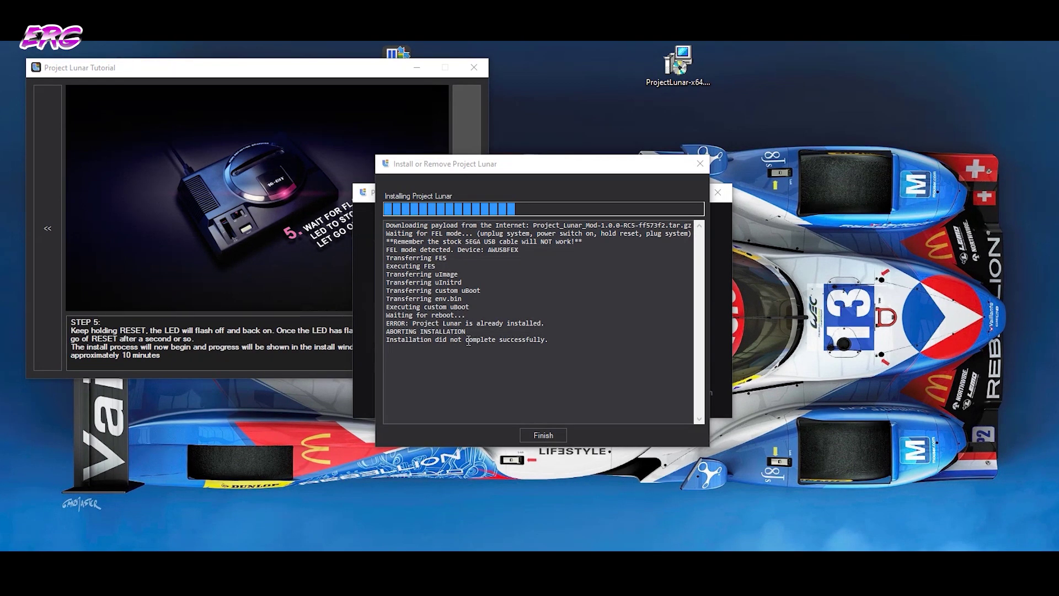
{"action": "left_click_drag", "start_coordinate": [466, 340], "coordinate": [450, 340]}
{"action": "left_click", "coordinate": [466, 339]}
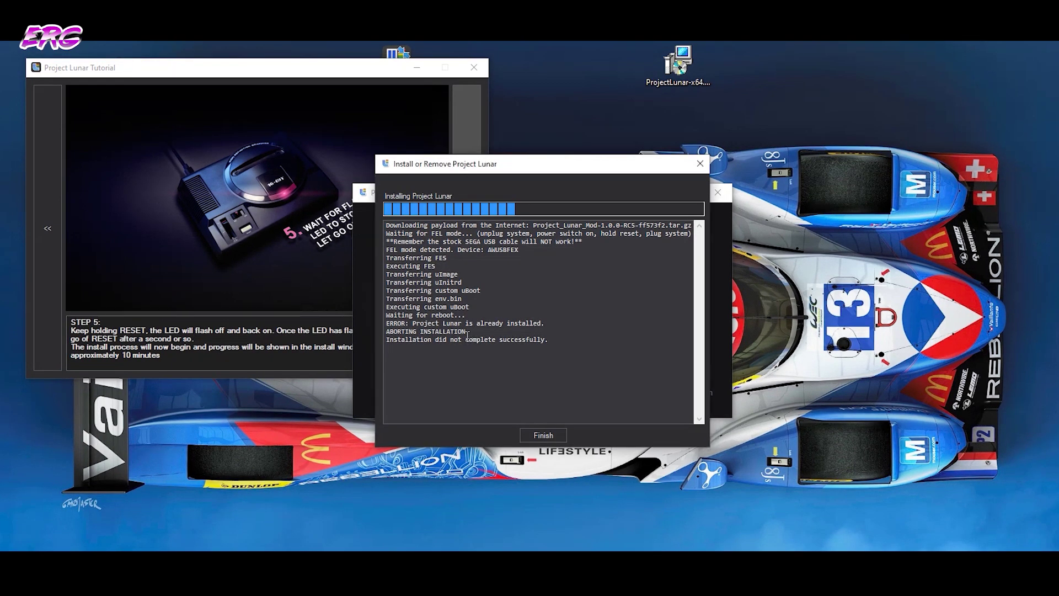
{"action": "mouse_move", "coordinate": [469, 550]}
{"action": "left_click_drag", "start_coordinate": [388, 339], "coordinate": [532, 339]}
{"action": "left_click", "coordinate": [483, 323]}
{"action": "left_click", "coordinate": [543, 434]}
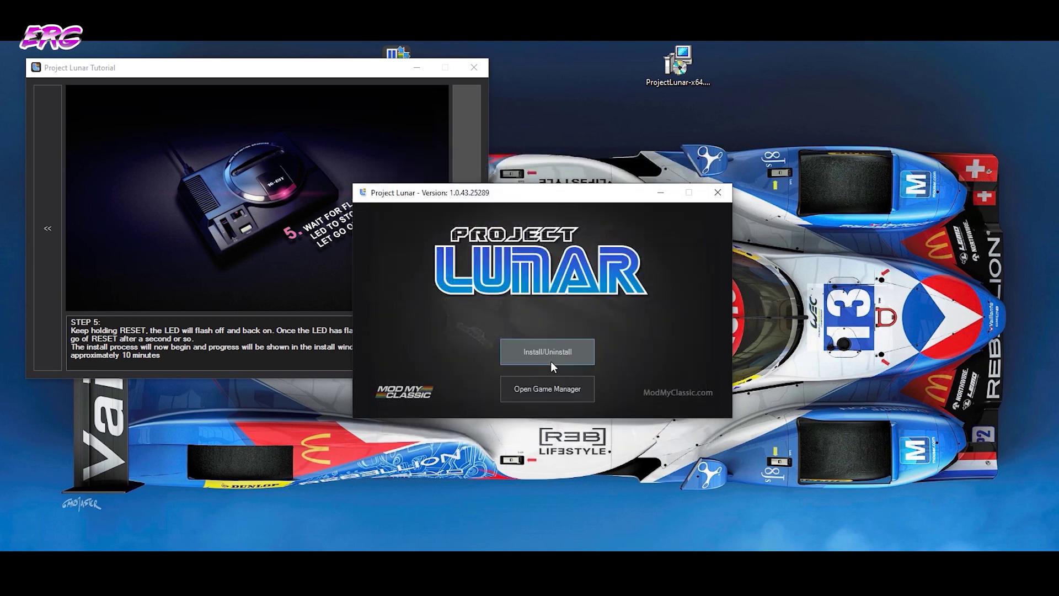
Close the Project Lunar Tutorial and open the Game Manager.
{"action": "left_click", "coordinate": [394, 68]}
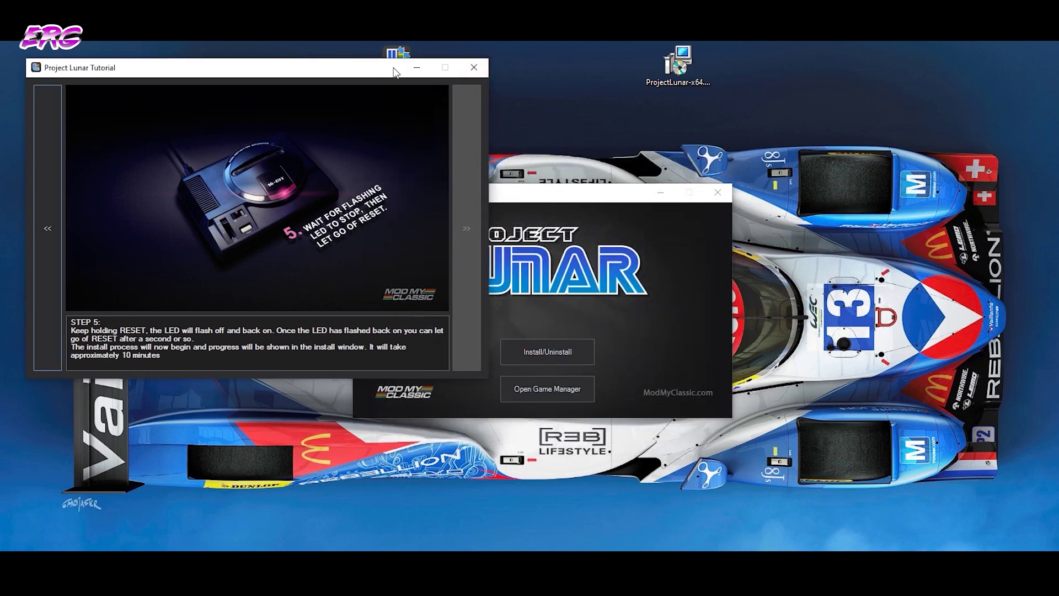
{"action": "left_click", "coordinate": [480, 70]}
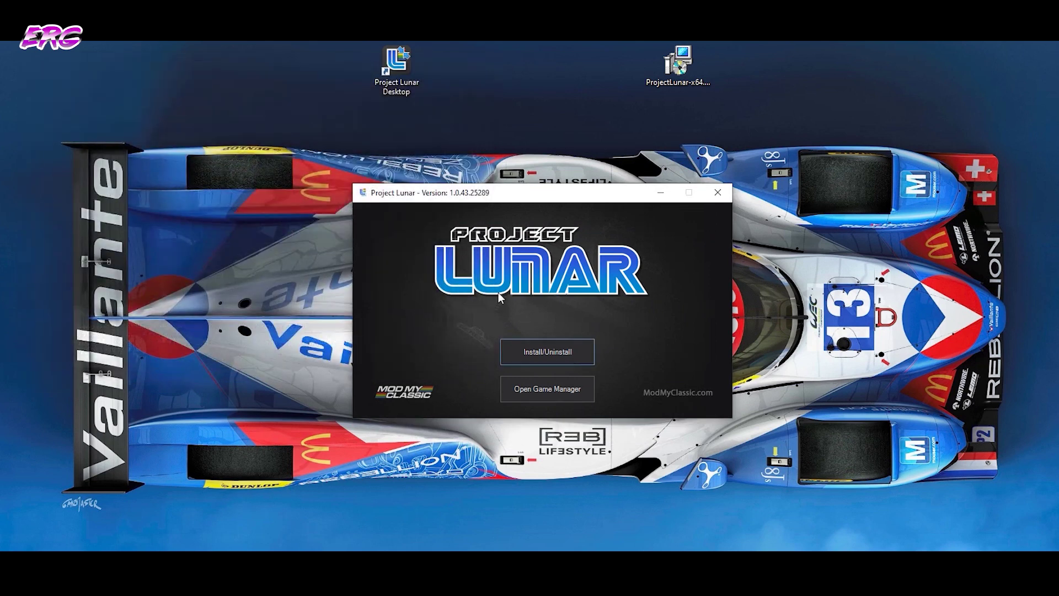
{"action": "left_click", "coordinate": [540, 395]}
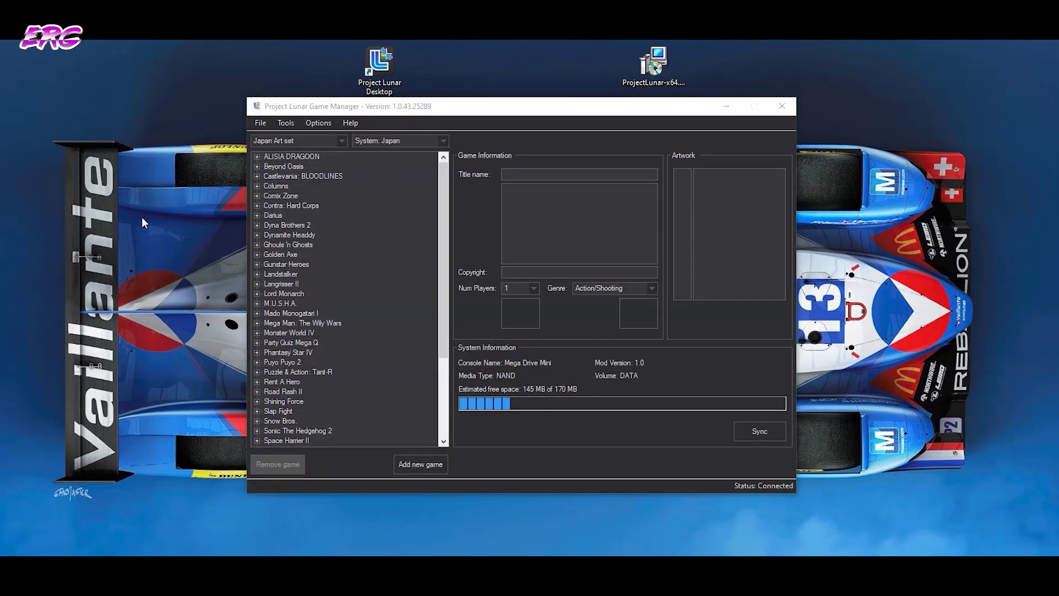
Sync the game library with the Mega Drive Mini console.
{"action": "left_click", "coordinate": [486, 126]}
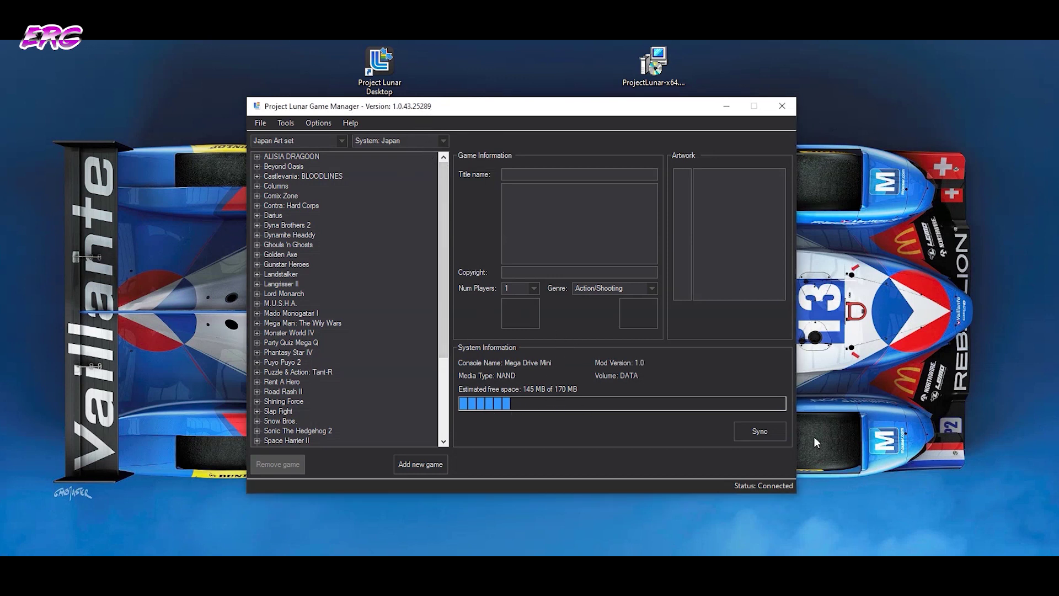
{"action": "left_click", "coordinate": [758, 432]}
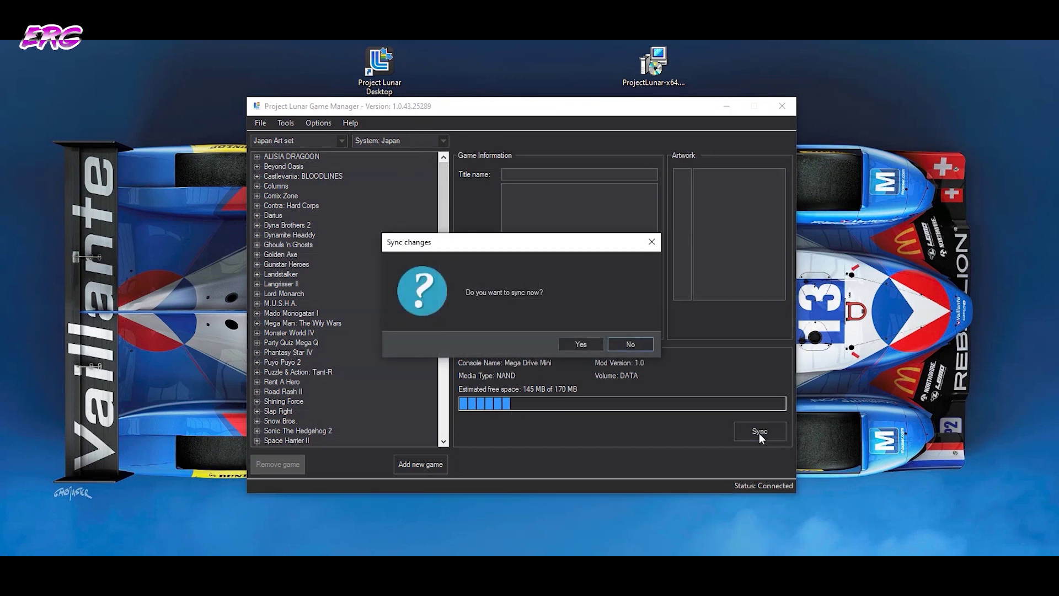
{"action": "left_click", "coordinate": [577, 348]}
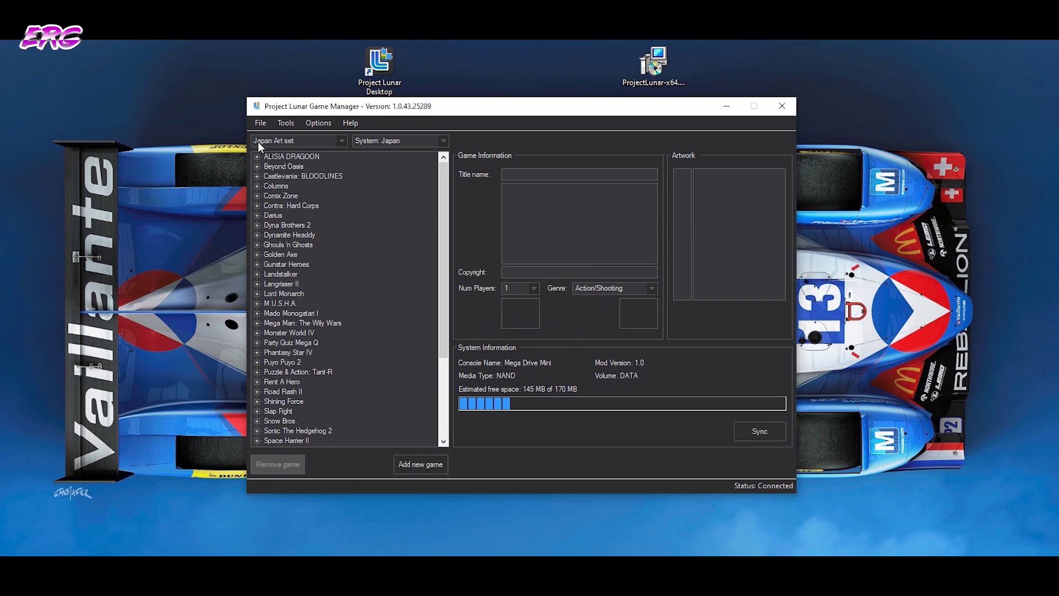
{"action": "left_click", "coordinate": [285, 122]}
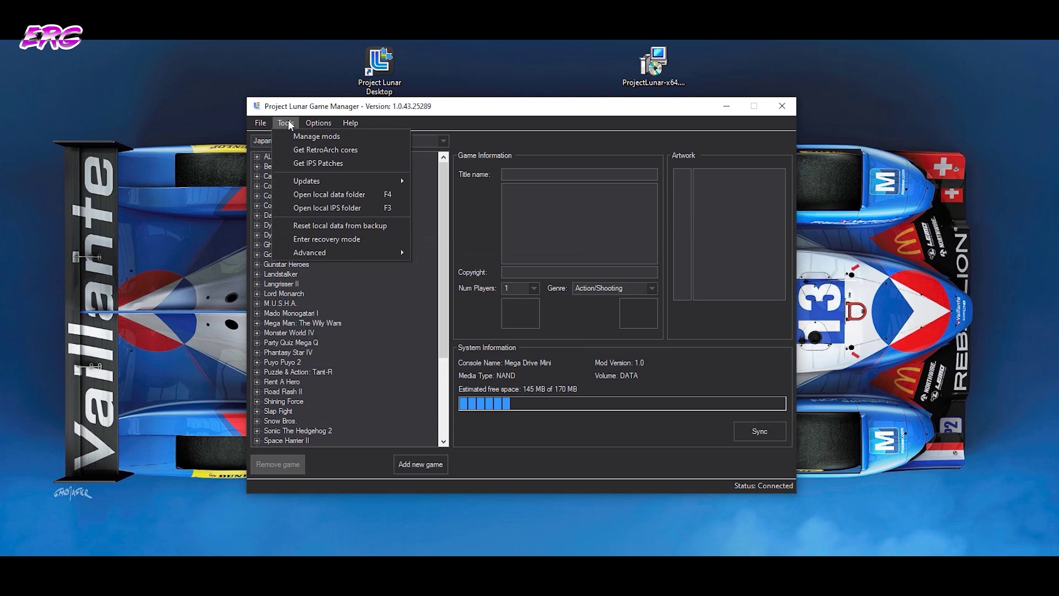
{"action": "mouse_move", "coordinate": [313, 254]}
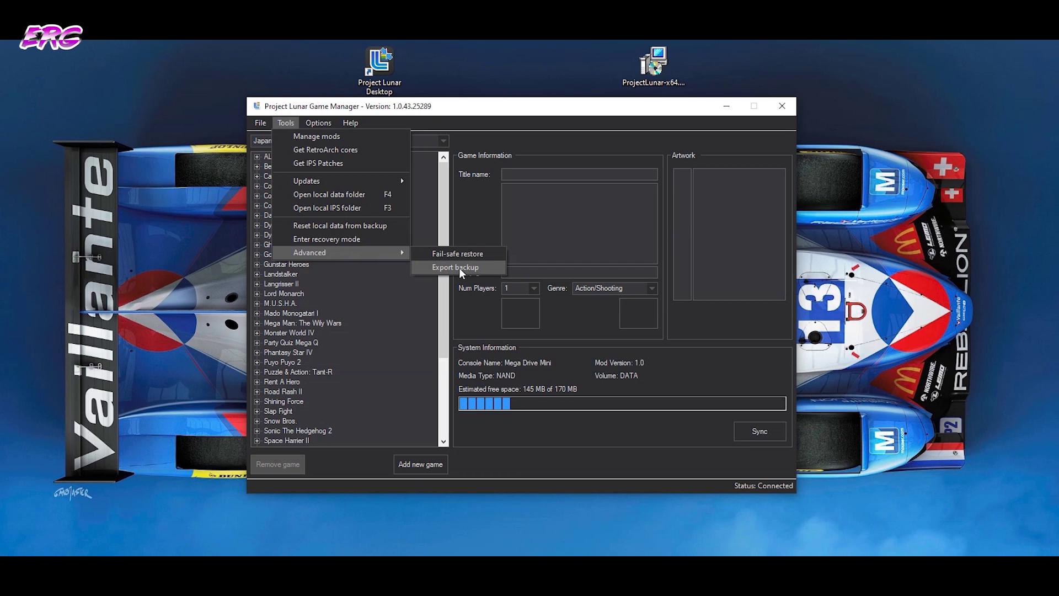
{"action": "left_click", "coordinate": [441, 320]}
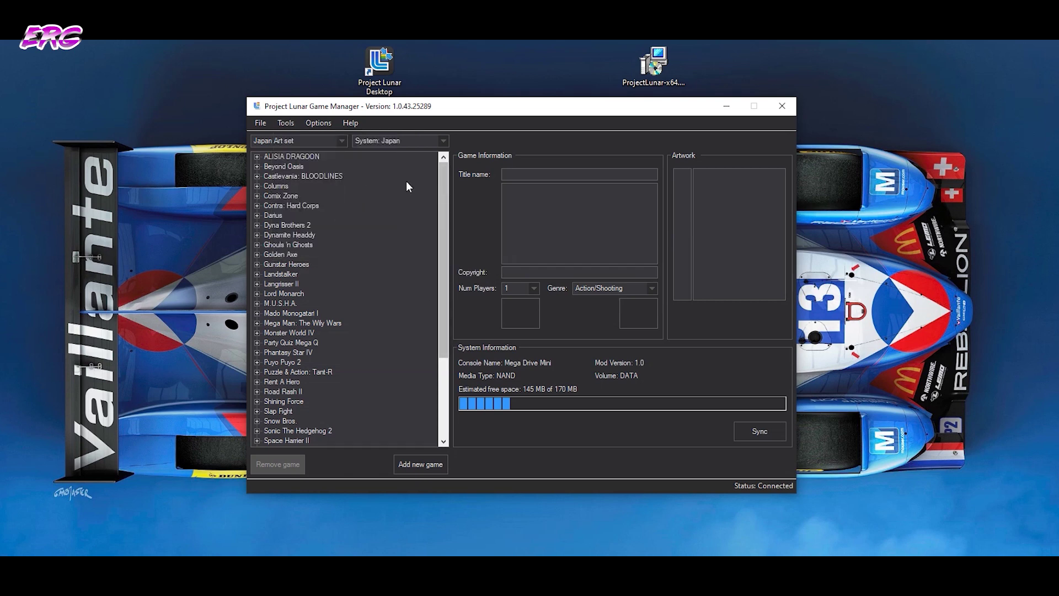
Start adding a new game using the ROM "Ayrton Senna's Super Monaco GP II (U) [h1].bin" from EDMD/Megadrive/A-D on the SDHC (E:) card.
{"action": "left_click", "coordinate": [411, 465]}
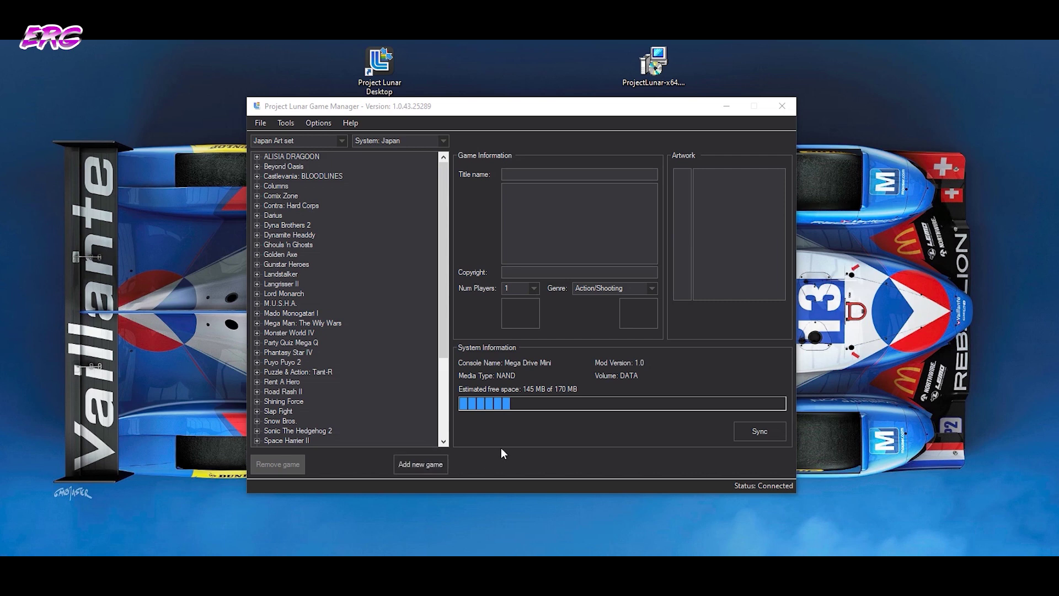
{"action": "left_click_drag", "start_coordinate": [539, 108], "coordinate": [537, 100]}
{"action": "left_click", "coordinate": [421, 457]}
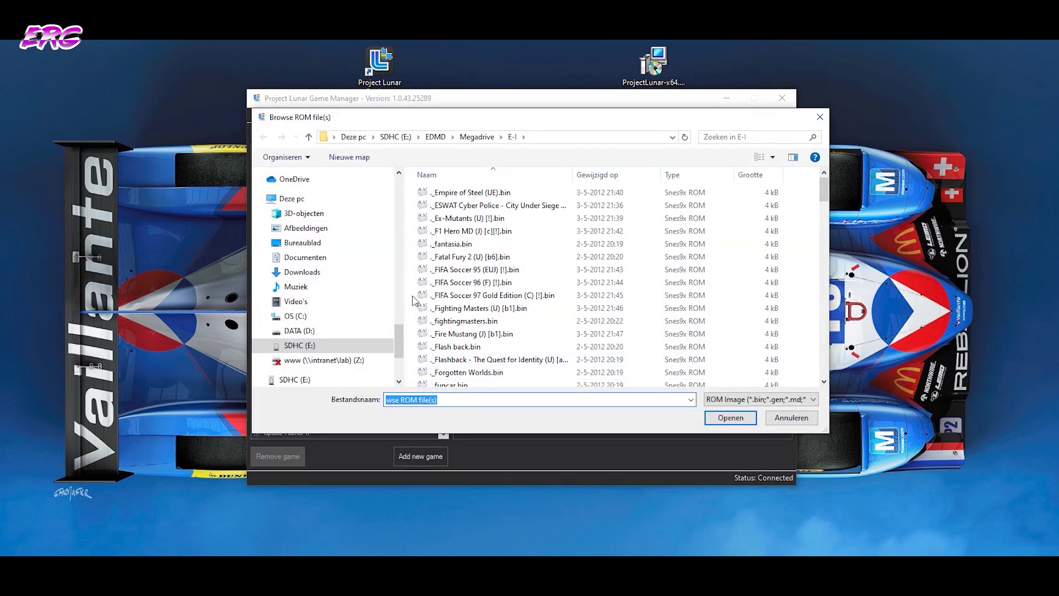
{"action": "left_click", "coordinate": [301, 346]}
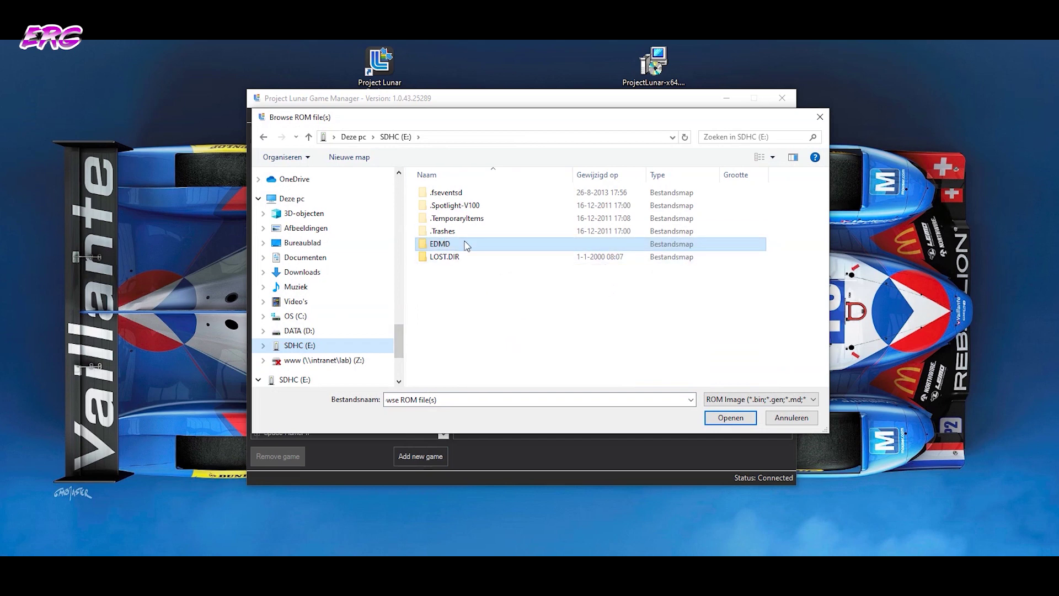
{"action": "double_click", "coordinate": [467, 245]}
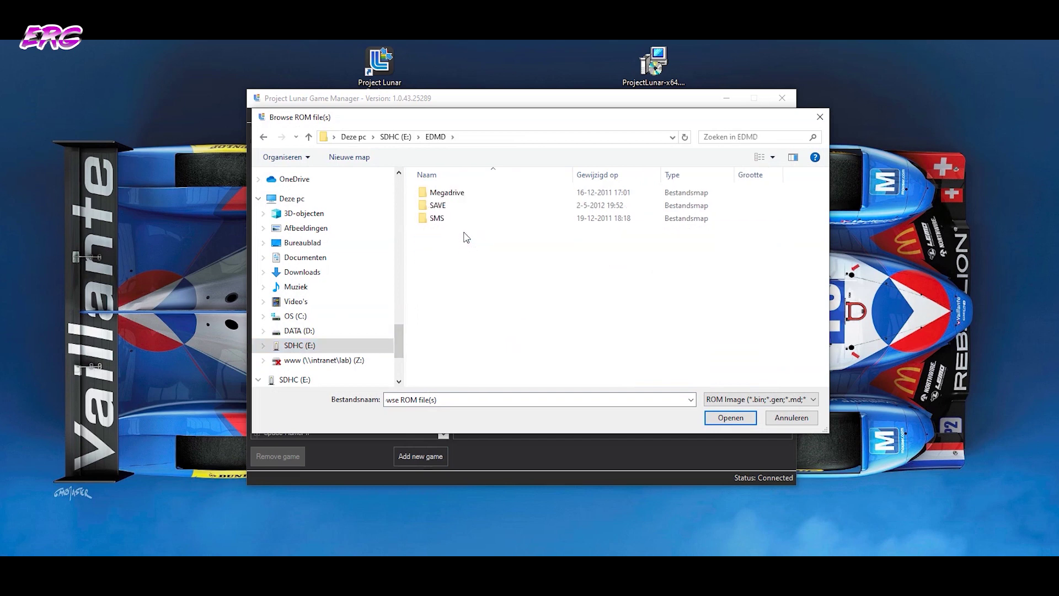
{"action": "double_click", "coordinate": [447, 193]}
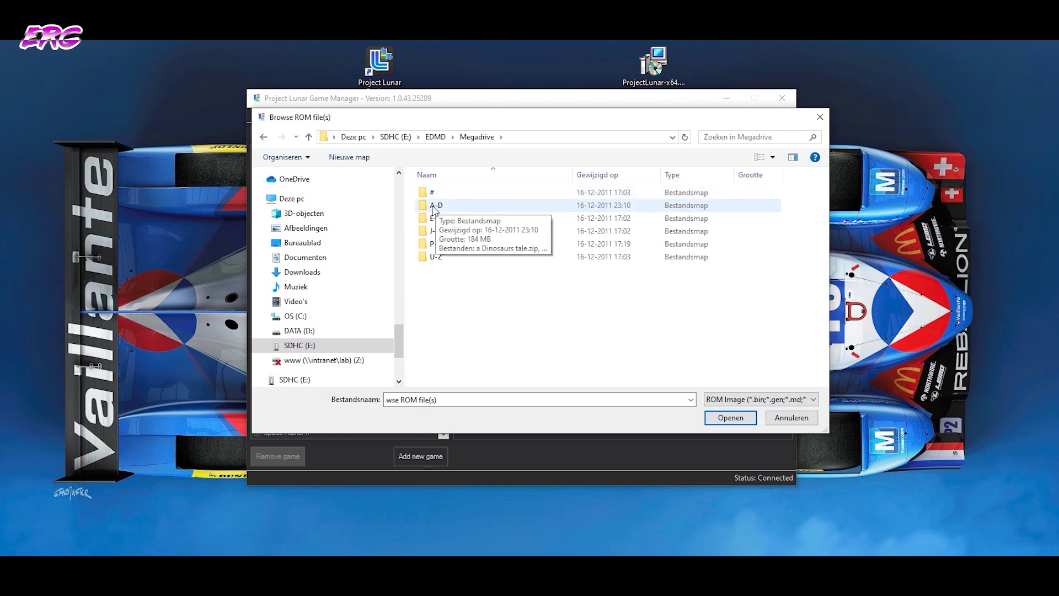
{"action": "double_click", "coordinate": [434, 208]}
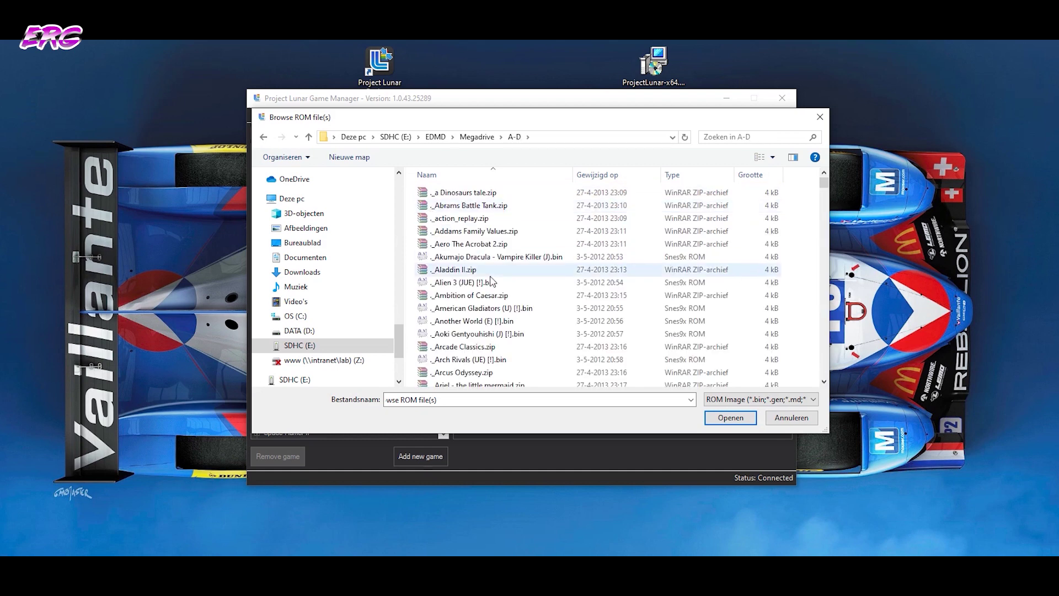
{"action": "scroll", "coordinate": [491, 282], "scroll_direction": "down", "scroll_amount": 10}
{"action": "left_click", "coordinate": [501, 329]}
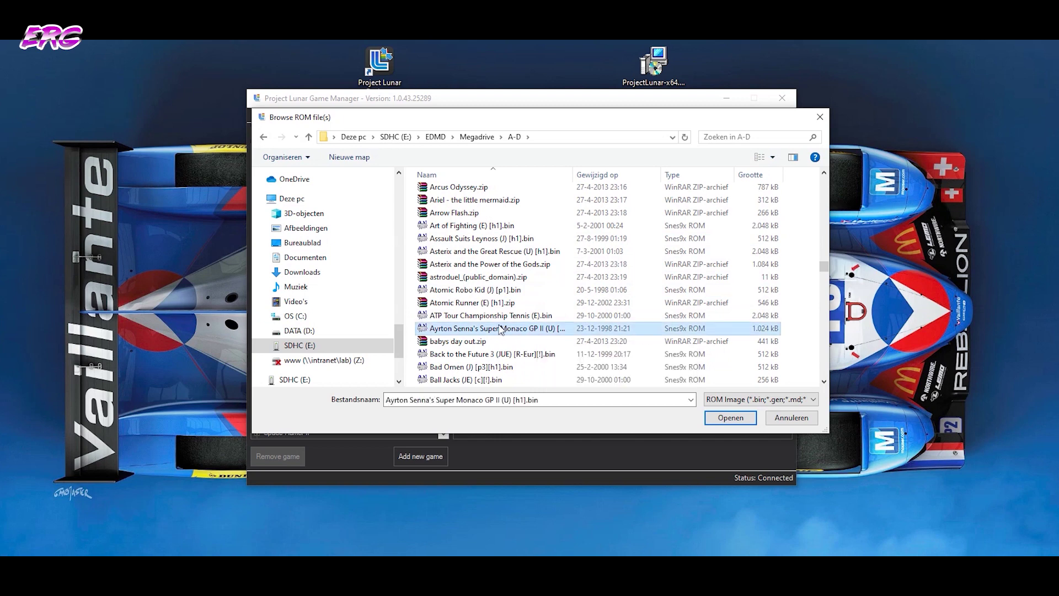
{"action": "left_click", "coordinate": [730, 418]}
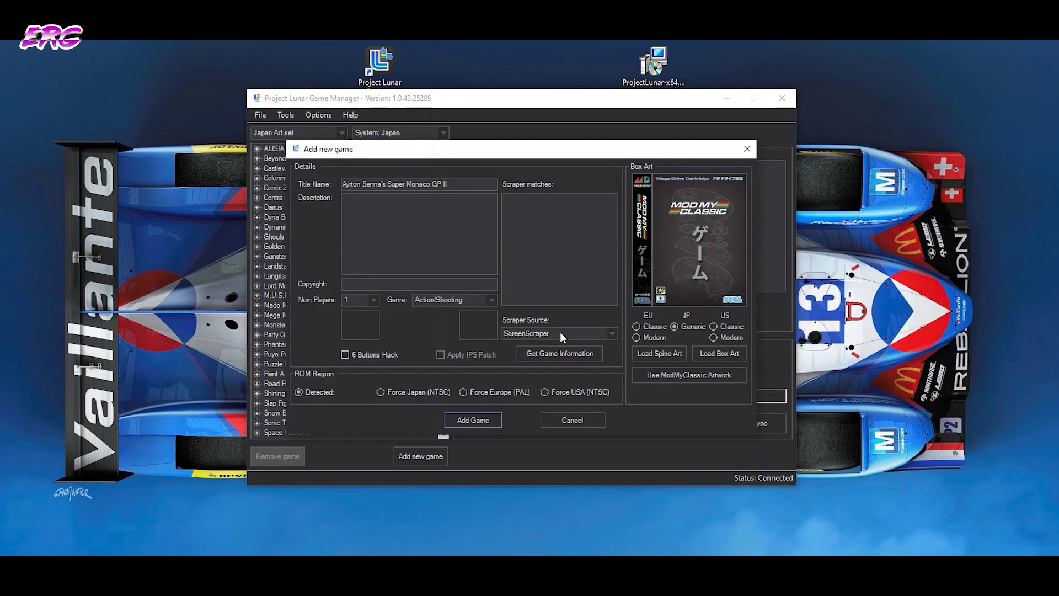
Fetch the game's information with ScreenScraper as the source and apply the fourth scraper match.
{"action": "left_click", "coordinate": [561, 331]}
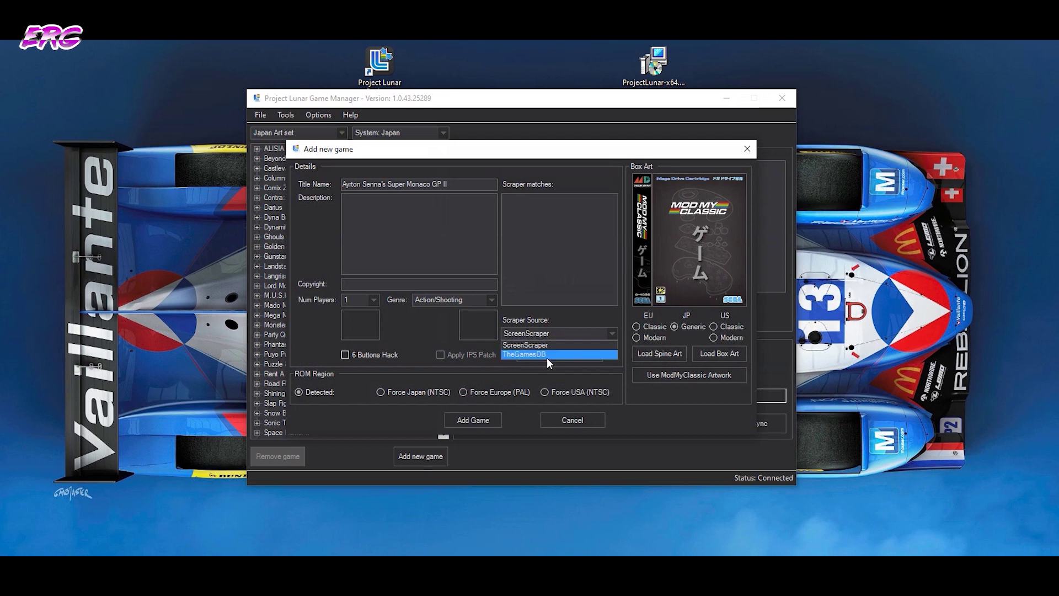
{"action": "left_click", "coordinate": [545, 353]}
{"action": "left_click", "coordinate": [562, 332]}
{"action": "left_click", "coordinate": [541, 346]}
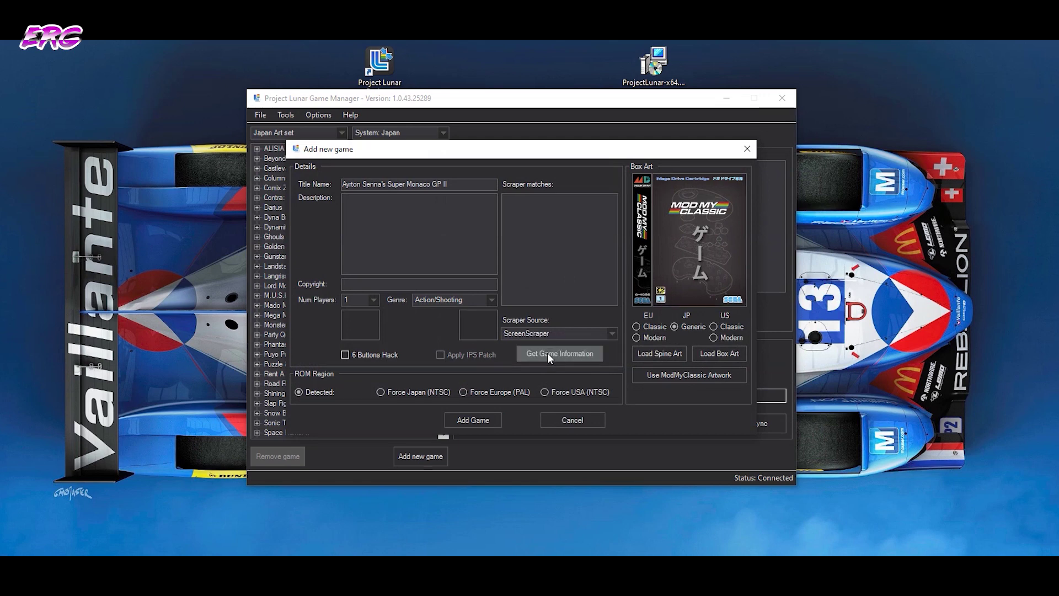
{"action": "left_click", "coordinate": [547, 352]}
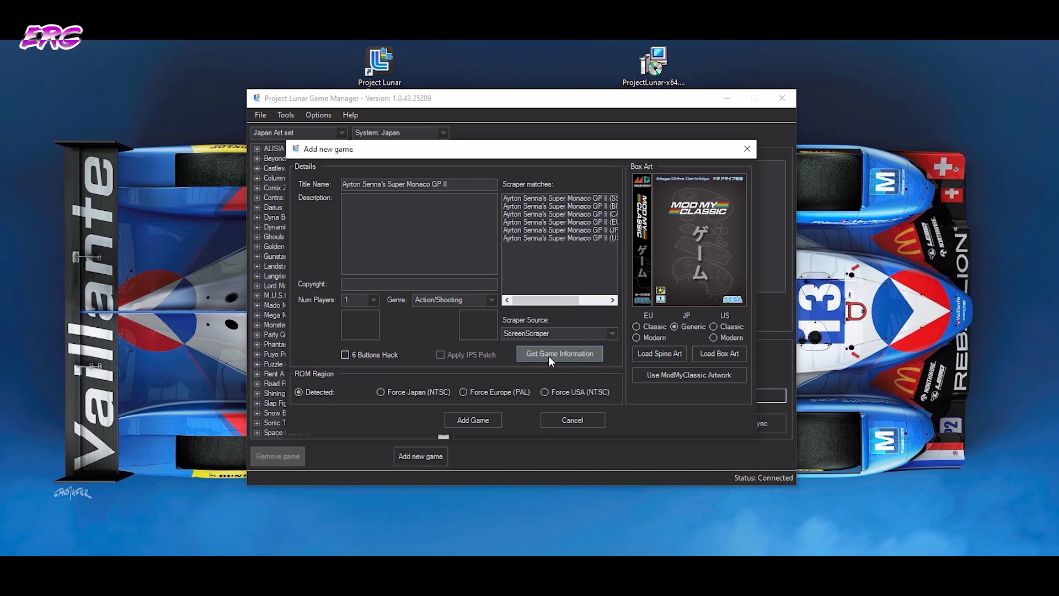
{"action": "left_click", "coordinate": [576, 223]}
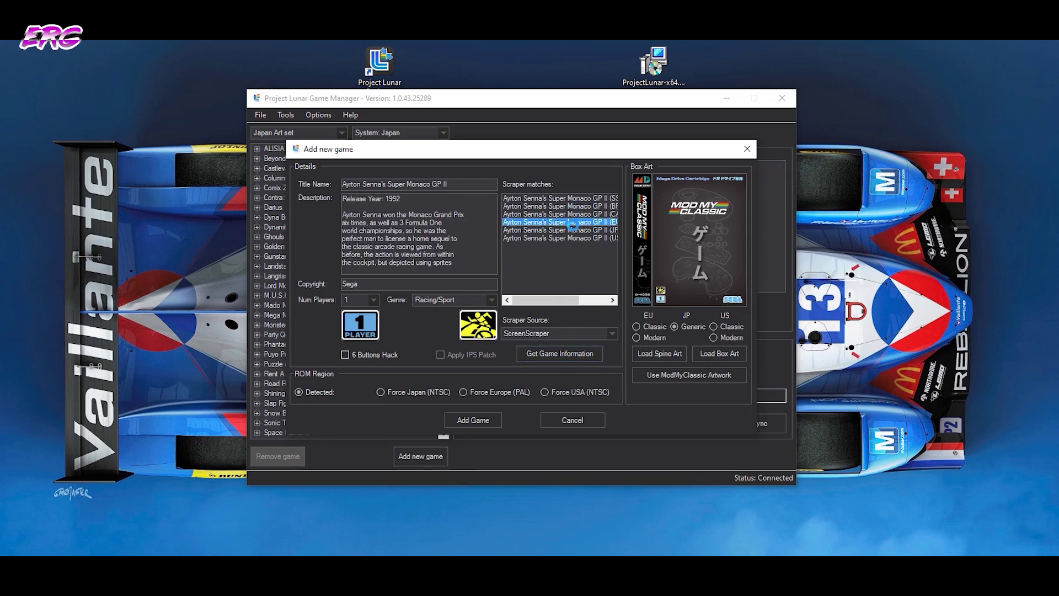
Apply the Japanese scraper match to Ayrton Senna's Super Monaco GP II and add the game to the library.
{"action": "left_click", "coordinate": [572, 231]}
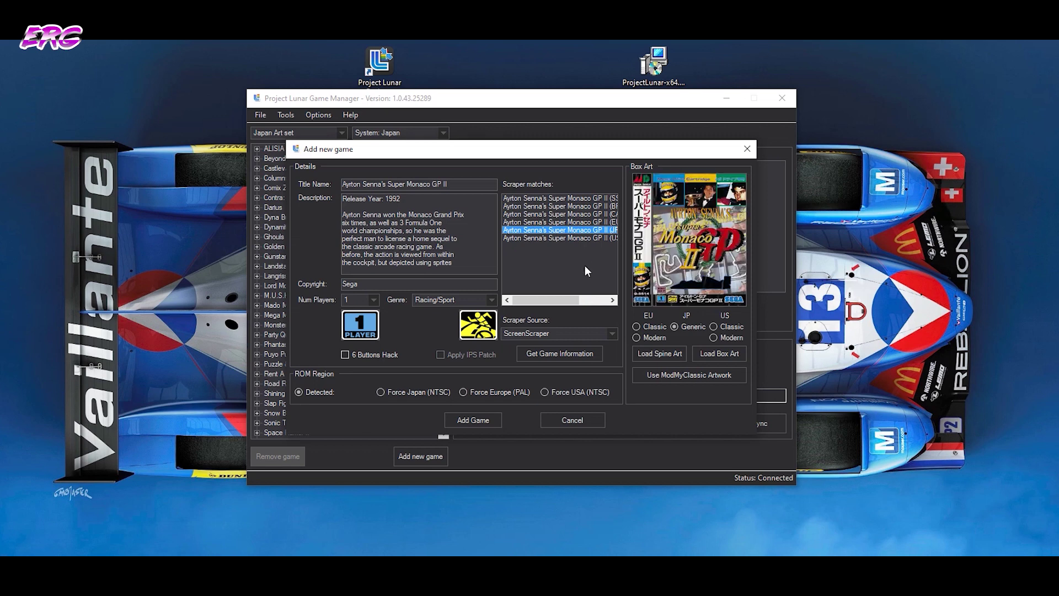
{"action": "left_click", "coordinate": [468, 421]}
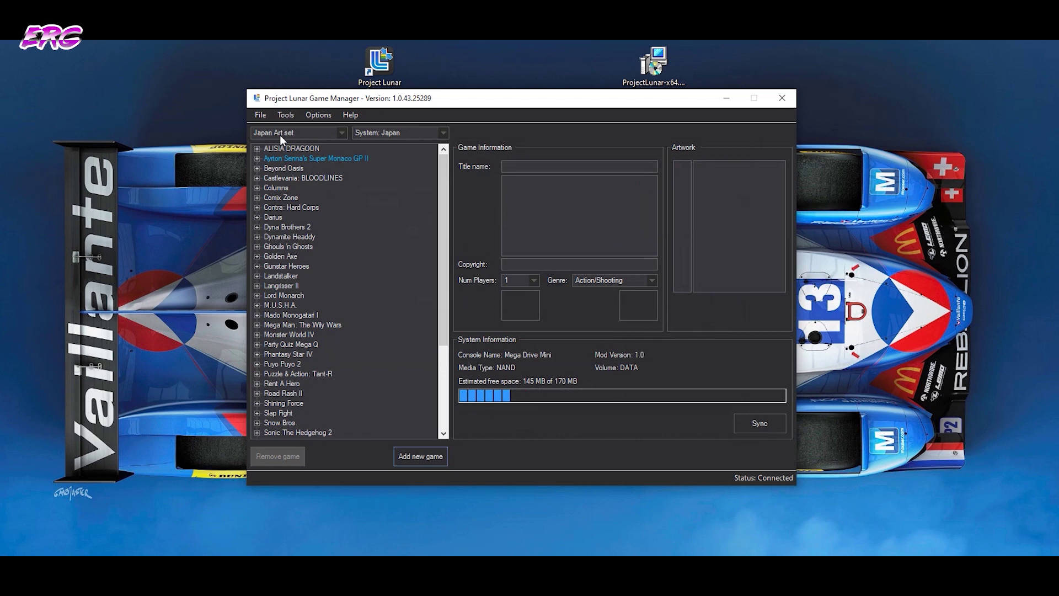
Start adding a new game using the ROM "Captain America and the Avengers (J) [h1].bin" from the A-D folder.
{"action": "left_click", "coordinate": [417, 456]}
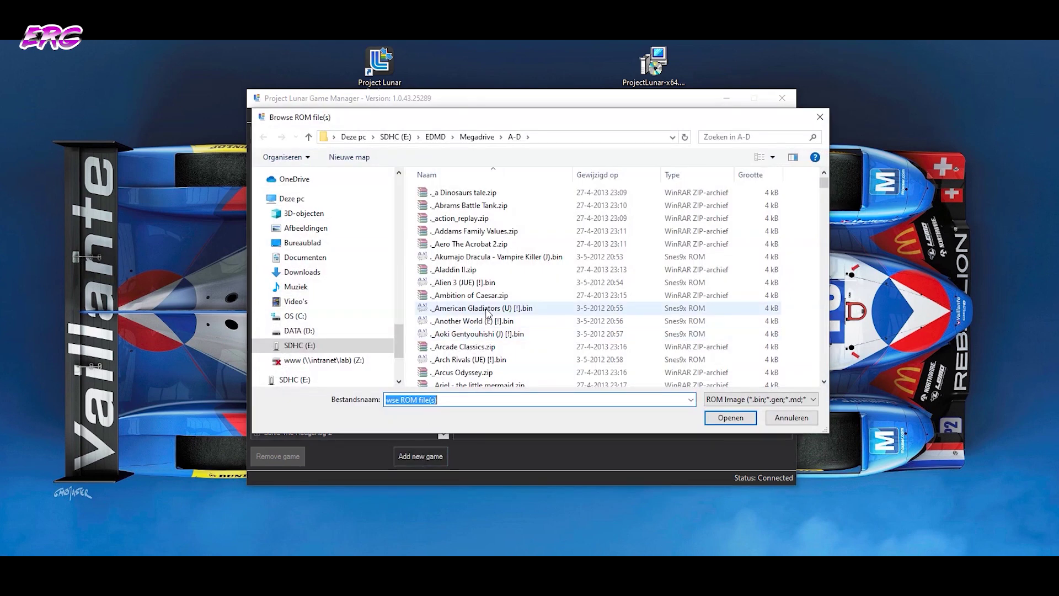
{"action": "scroll", "coordinate": [485, 327], "scroll_direction": "down", "scroll_amount": 10}
{"action": "scroll", "coordinate": [485, 328], "scroll_direction": "down", "scroll_amount": 15}
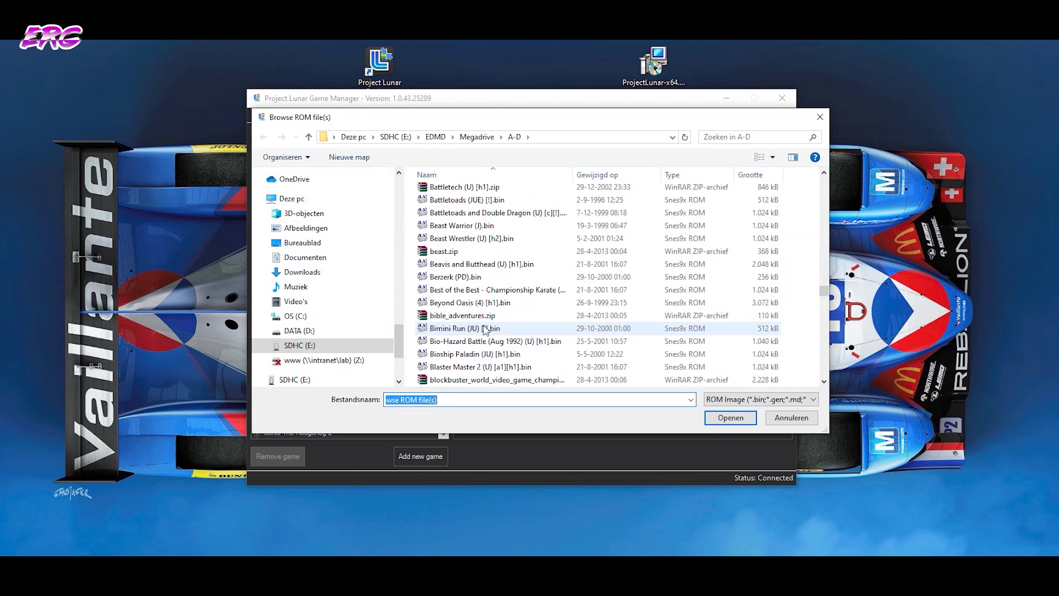
{"action": "scroll", "coordinate": [485, 330], "scroll_direction": "down", "scroll_amount": 5}
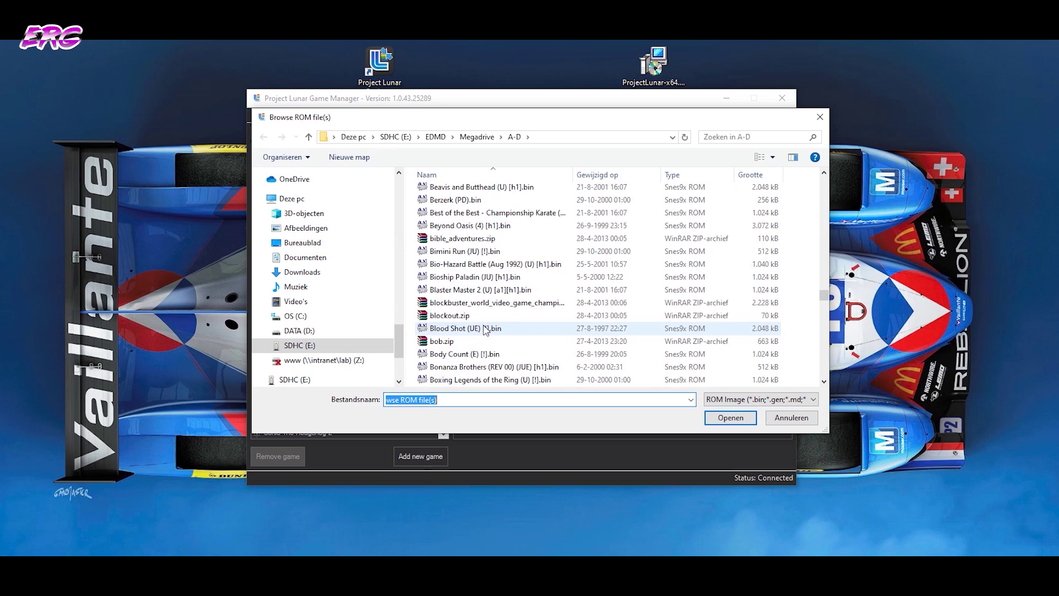
{"action": "scroll", "coordinate": [485, 329], "scroll_direction": "down", "scroll_amount": 3}
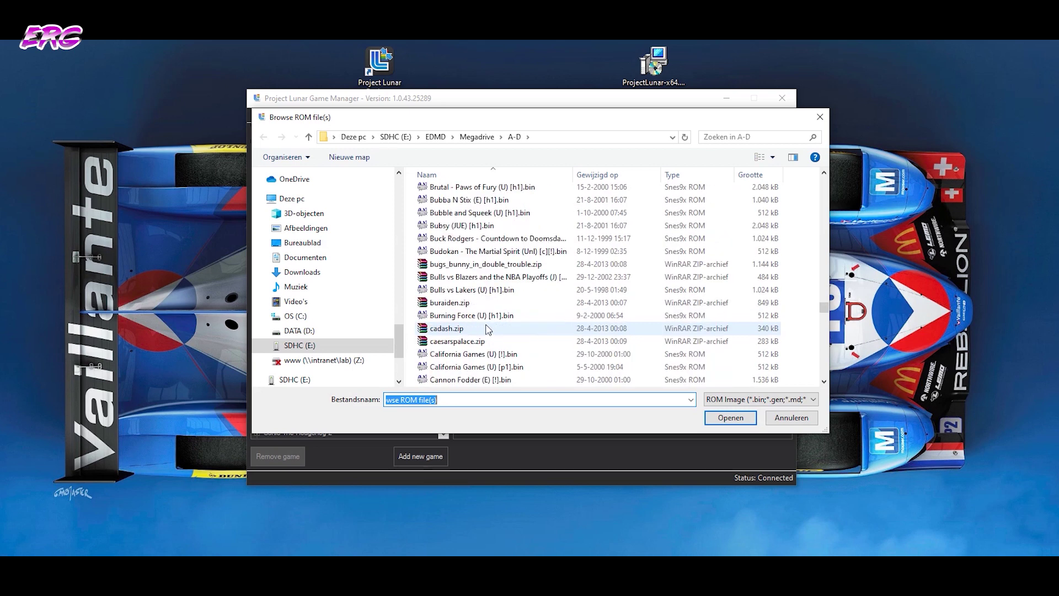
{"action": "scroll", "coordinate": [487, 330], "scroll_direction": "down", "scroll_amount": 3}
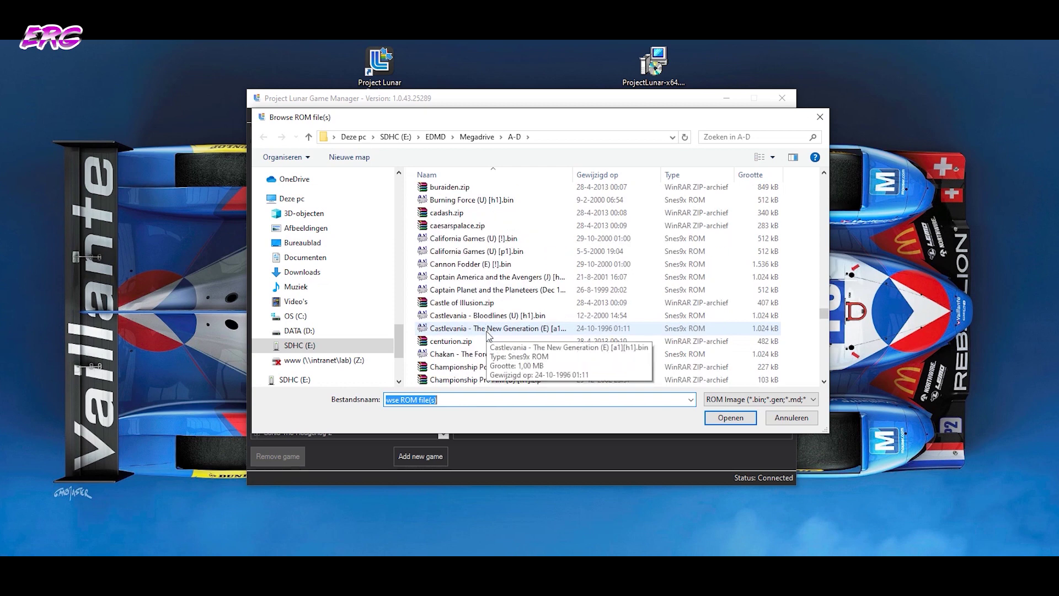
{"action": "left_click", "coordinate": [484, 278]}
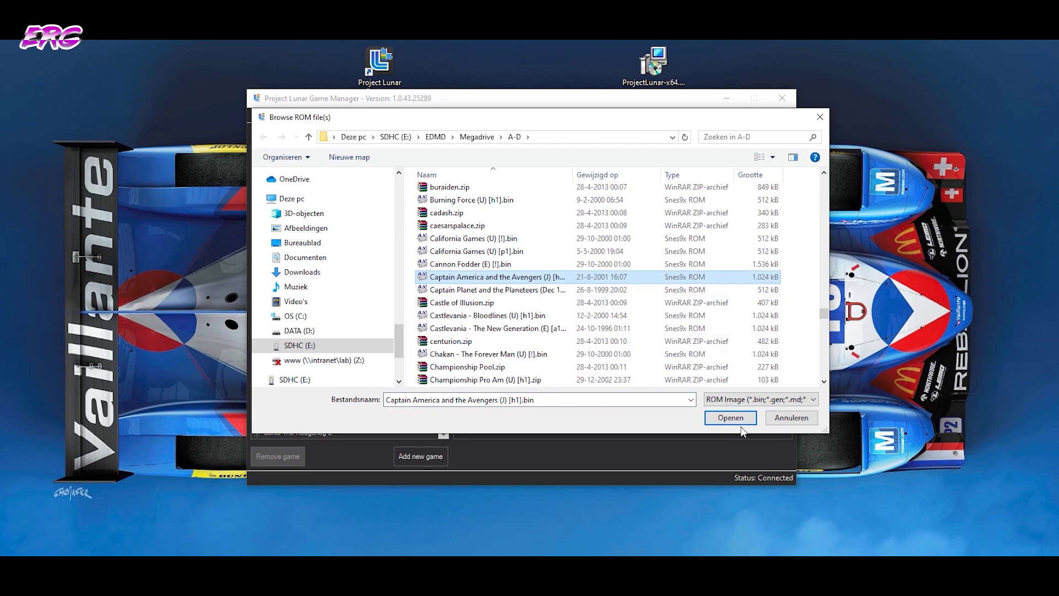
{"action": "left_click", "coordinate": [711, 416]}
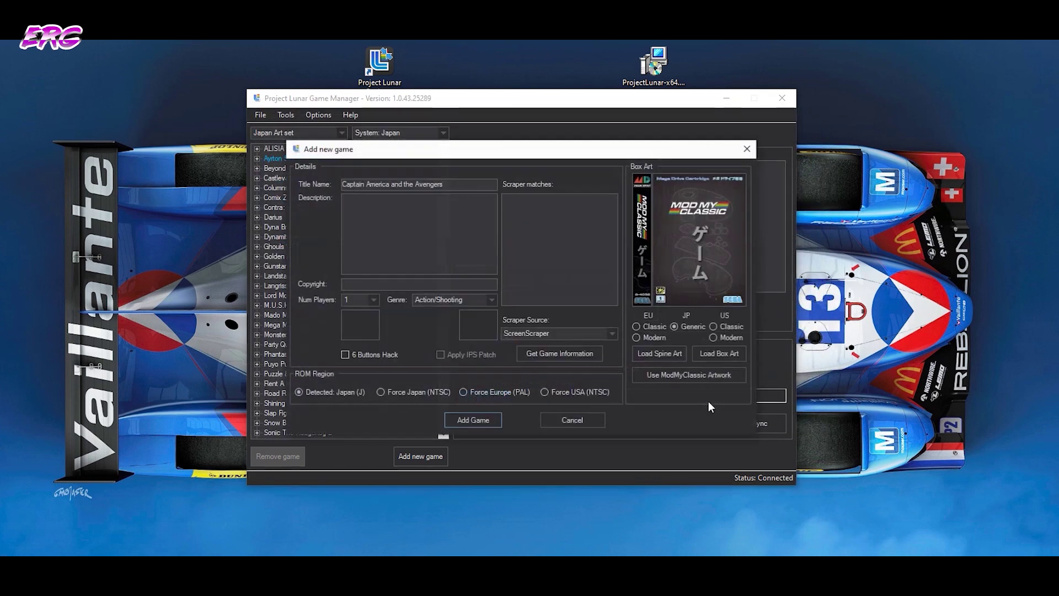
Fetch the game information for Captain America and the Avengers, apply the EU scraper match, and add the game.
{"action": "left_click", "coordinate": [560, 353]}
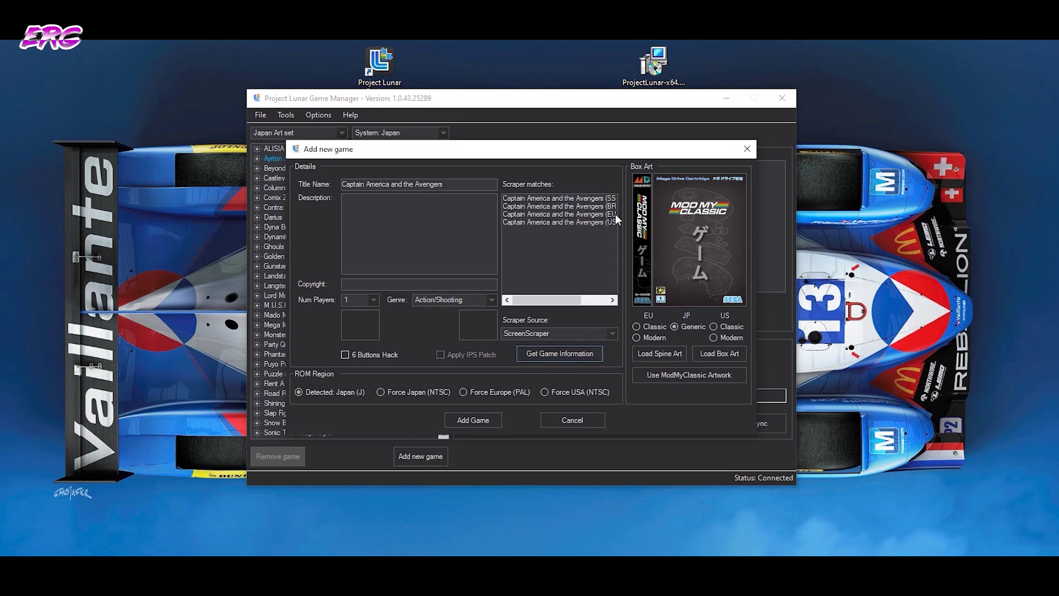
{"action": "left_click", "coordinate": [573, 214]}
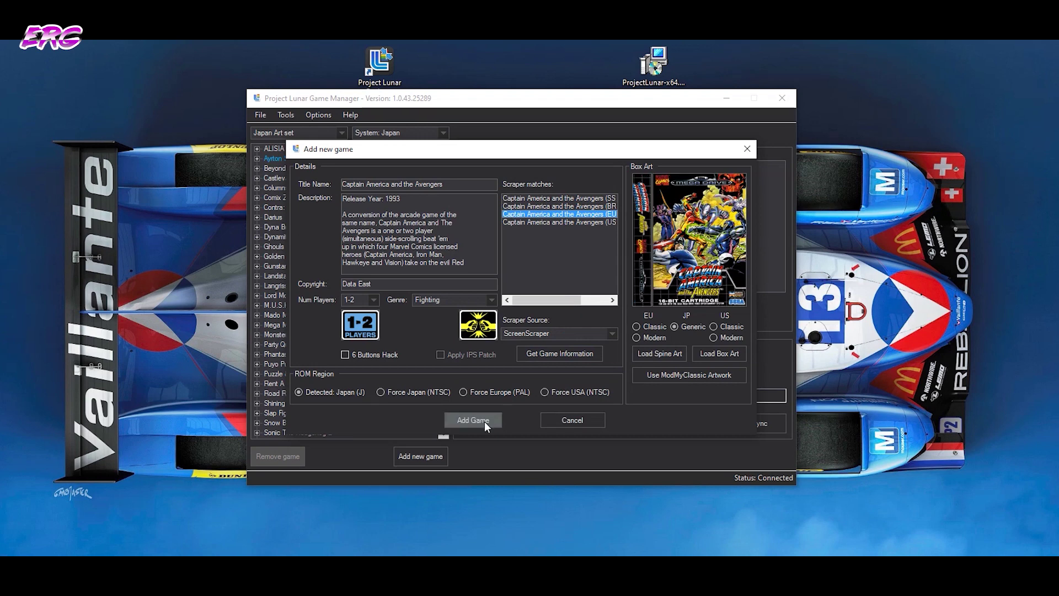
{"action": "left_click", "coordinate": [579, 196]}
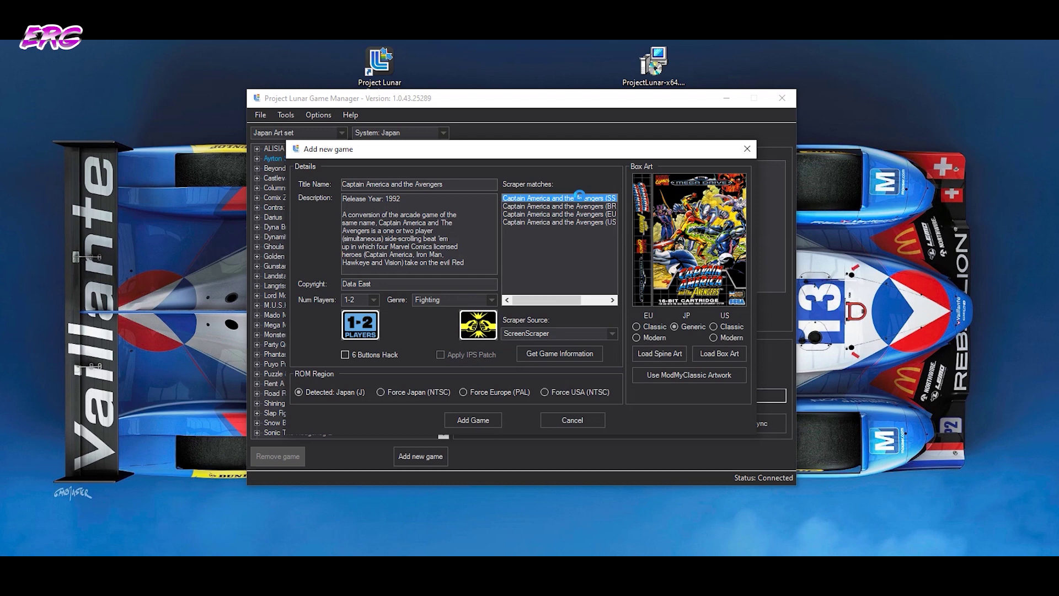
{"action": "left_click", "coordinate": [580, 213]}
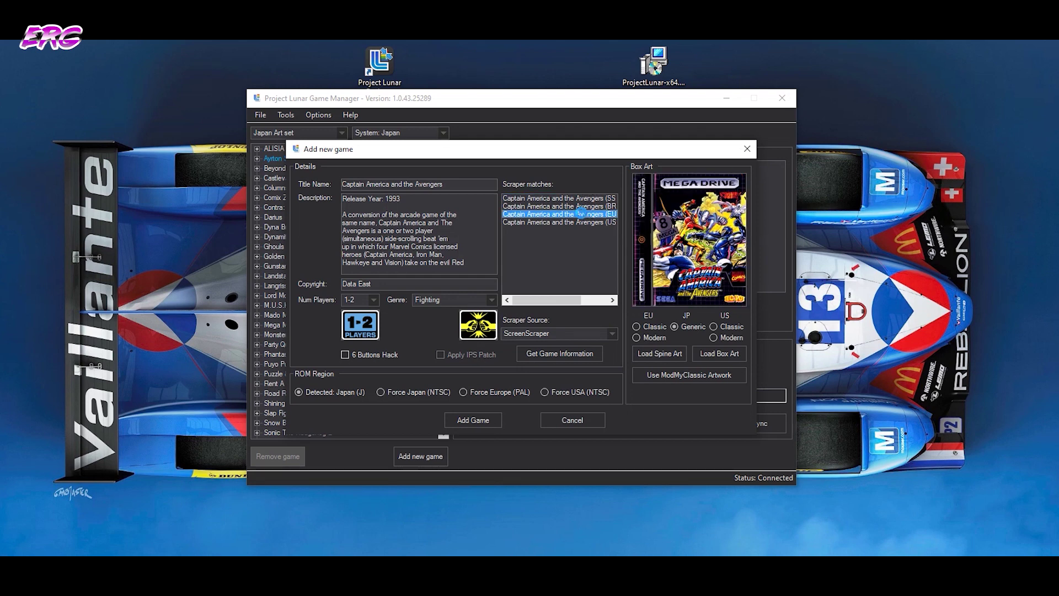
{"action": "left_click", "coordinate": [483, 418]}
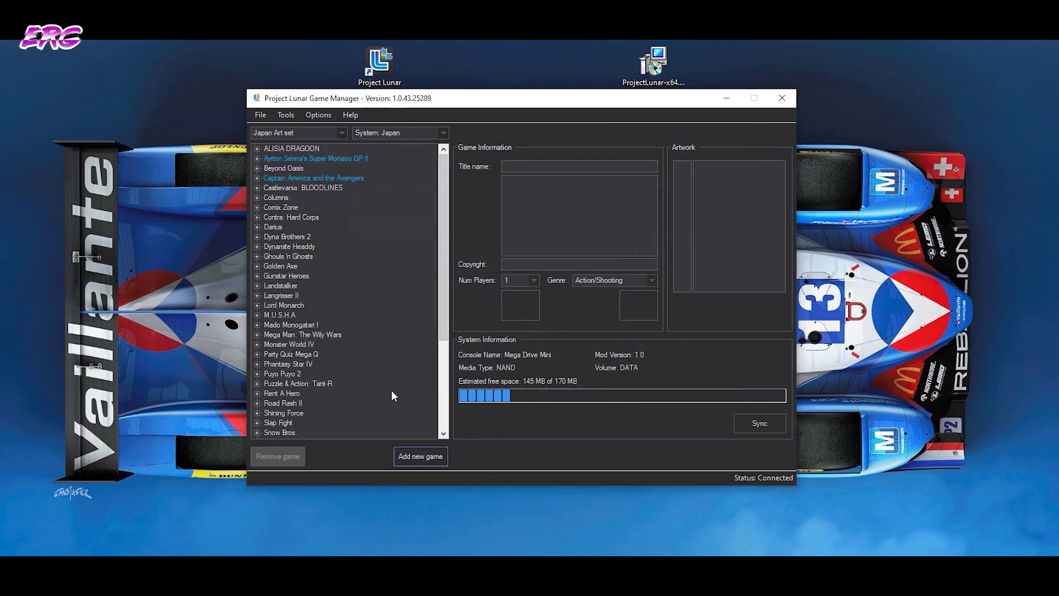
Browse the A-D folder's ROM files to add further games to the library.
{"action": "left_click", "coordinate": [411, 449]}
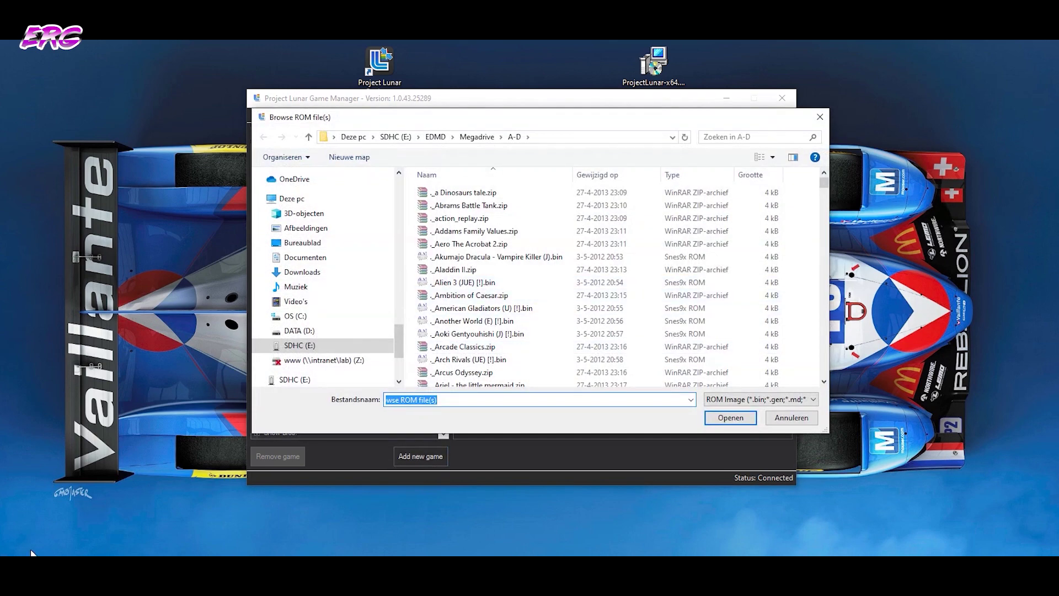
{"action": "double_click", "coordinate": [486, 283]}
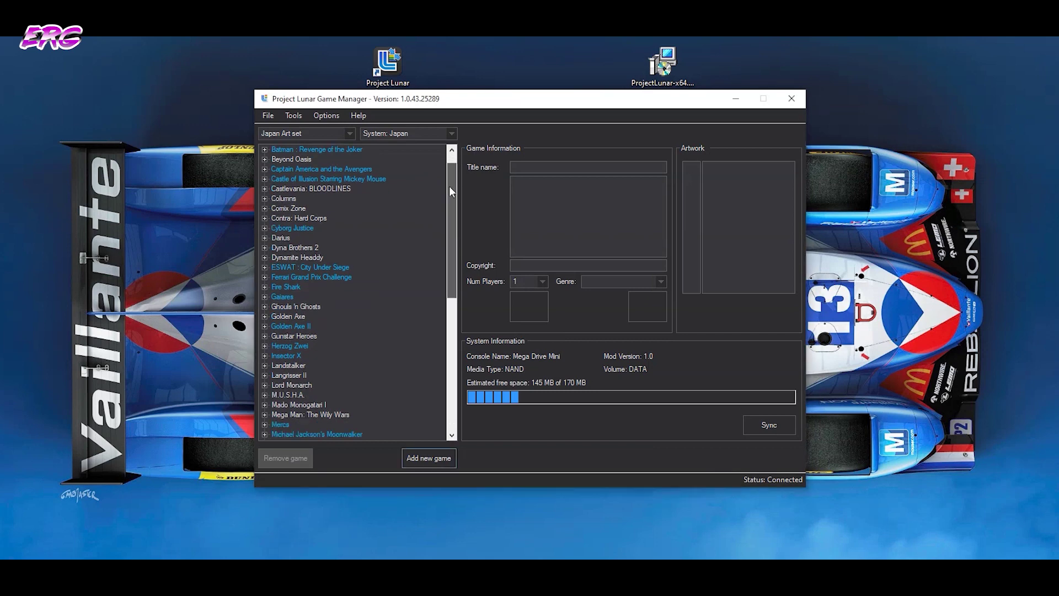
Review the list of added games and sync the changes to the Mega Drive Mini.
{"action": "left_click_drag", "start_coordinate": [449, 186], "coordinate": [459, 162]}
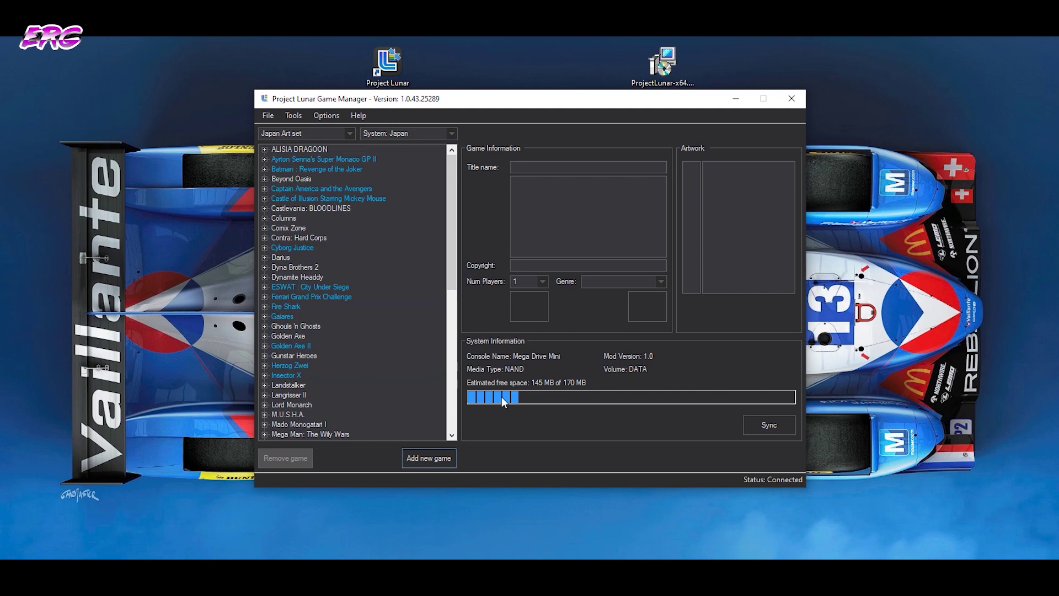
{"action": "left_click", "coordinate": [779, 426]}
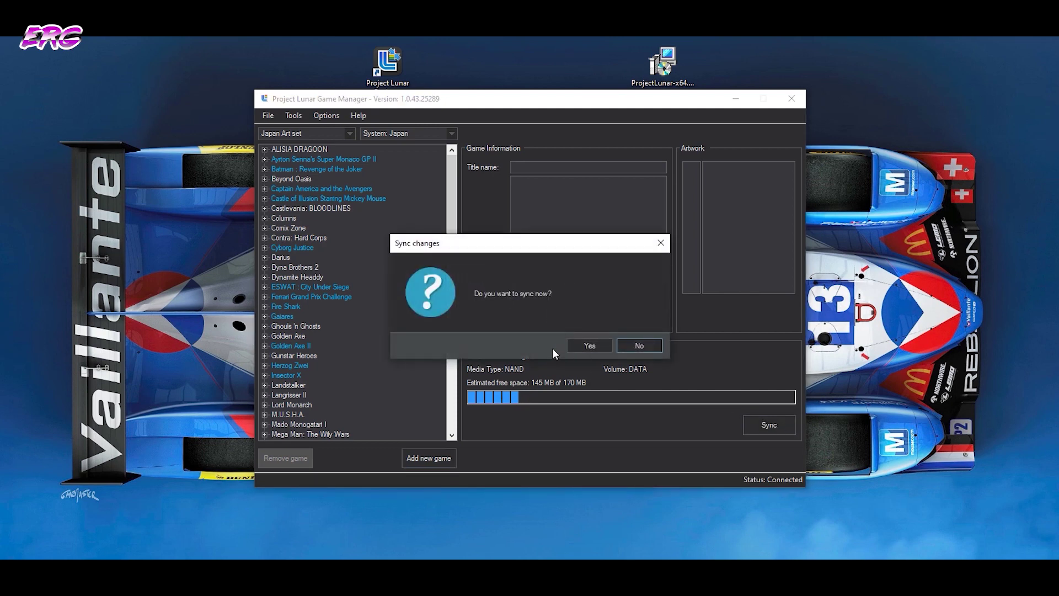
{"action": "left_click", "coordinate": [578, 345]}
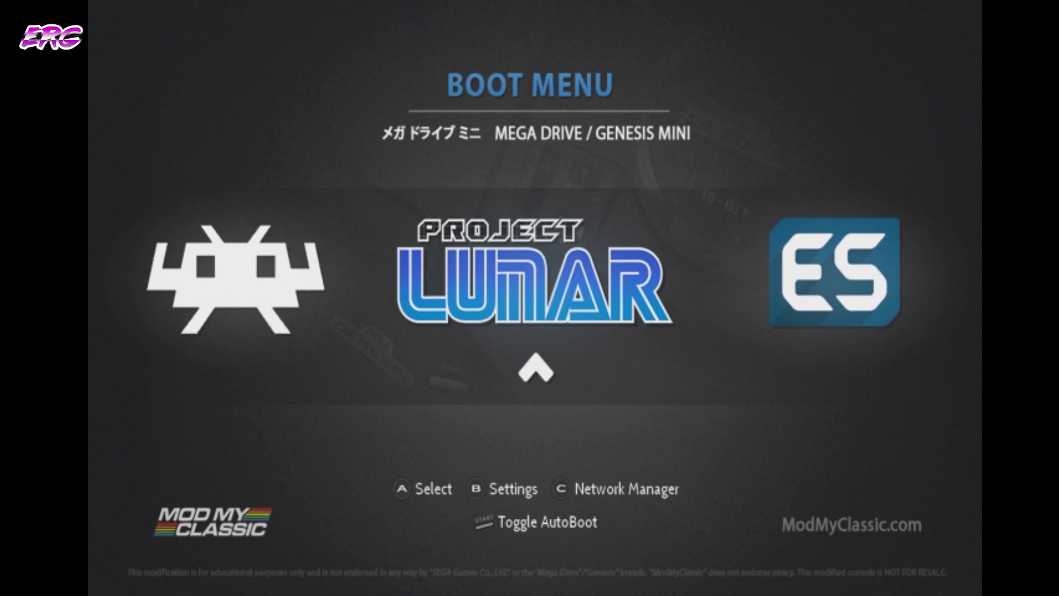
Load Project Lunar from the console's boot menu and look through the game library down to its last row and back.
{"action": "key", "text": "Return"}
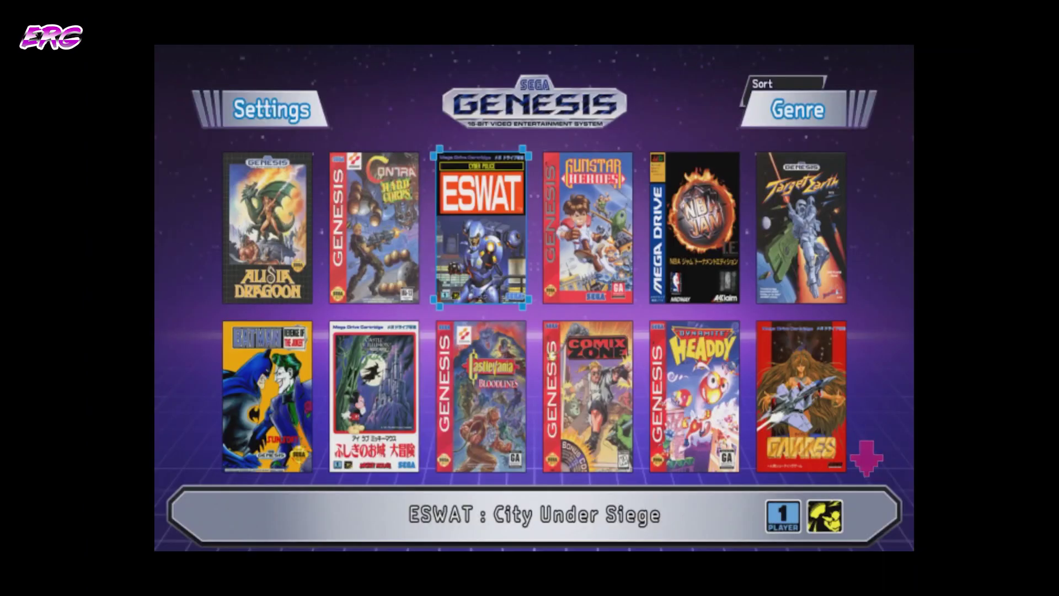
{"action": "key", "text": "Down"}
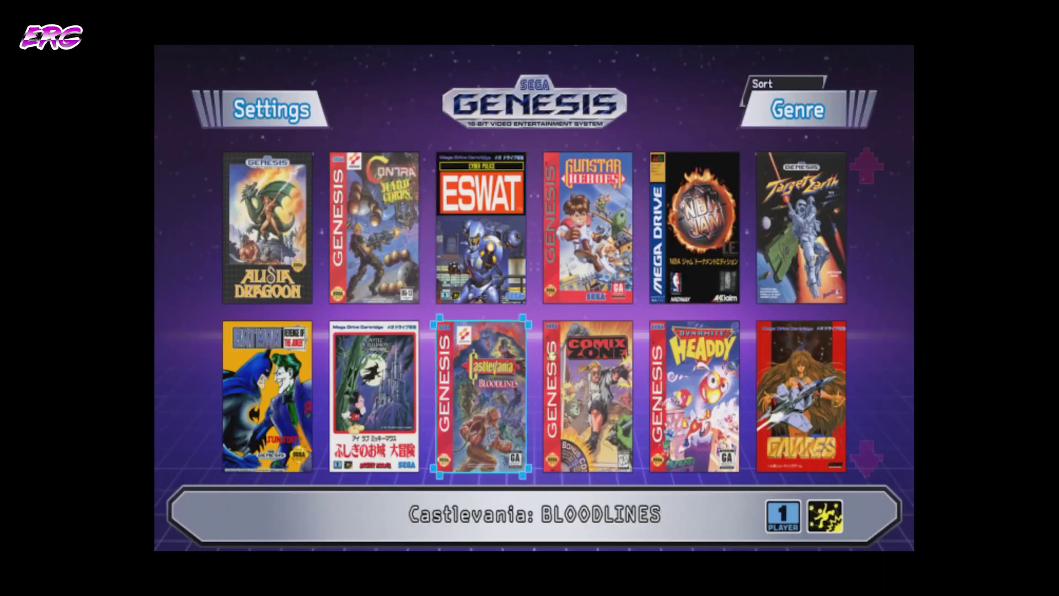
{"action": "key", "text": "Down"}
{"action": "key", "text": "Down"}
{"action": "key", "text": "Down"}
{"action": "key", "text": "Down"}
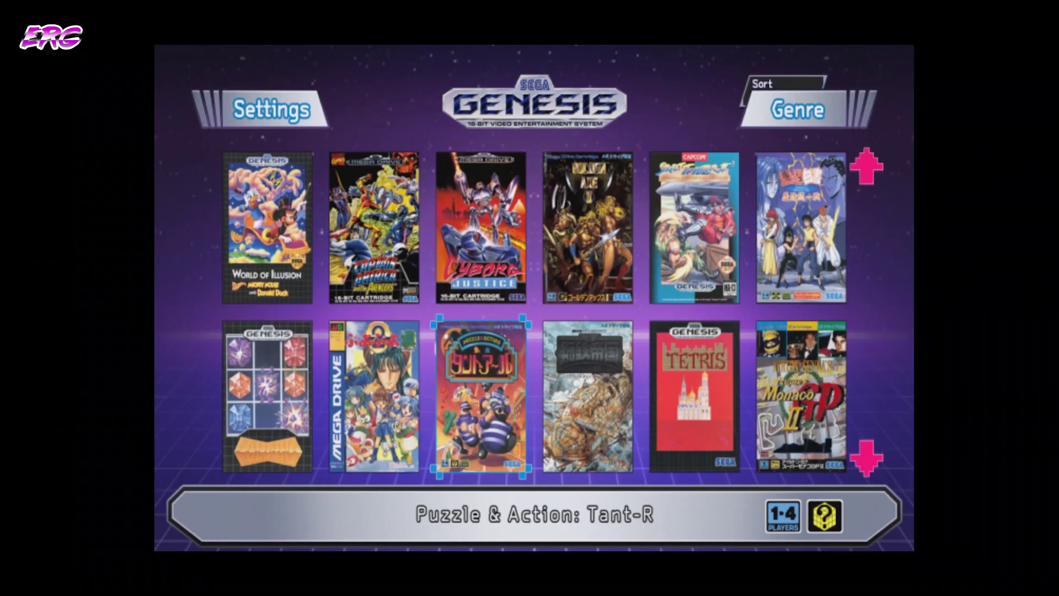
{"action": "key", "text": "Down"}
{"action": "key", "text": "Down"}
{"action": "key", "text": "Right"}
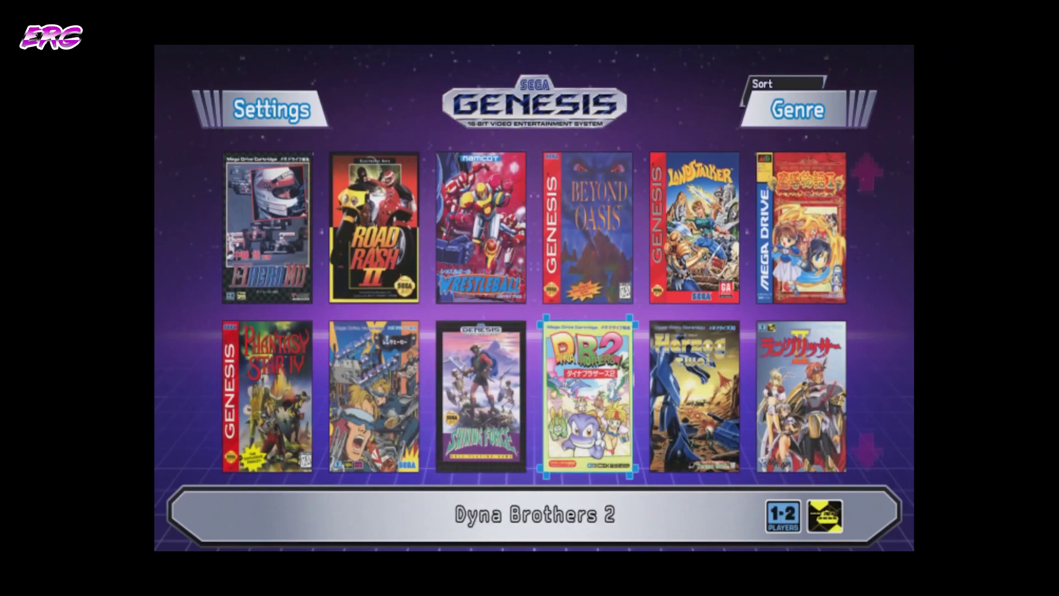
{"action": "key", "text": "Down"}
{"action": "key", "text": "Up"}
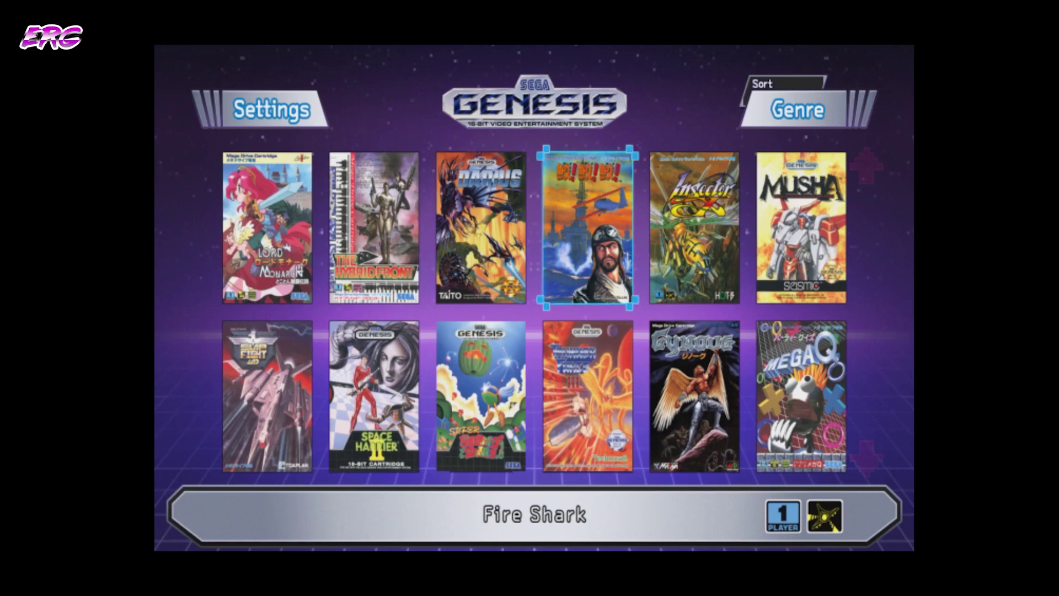
{"action": "key", "text": "Down"}
{"action": "key", "text": "Down"}
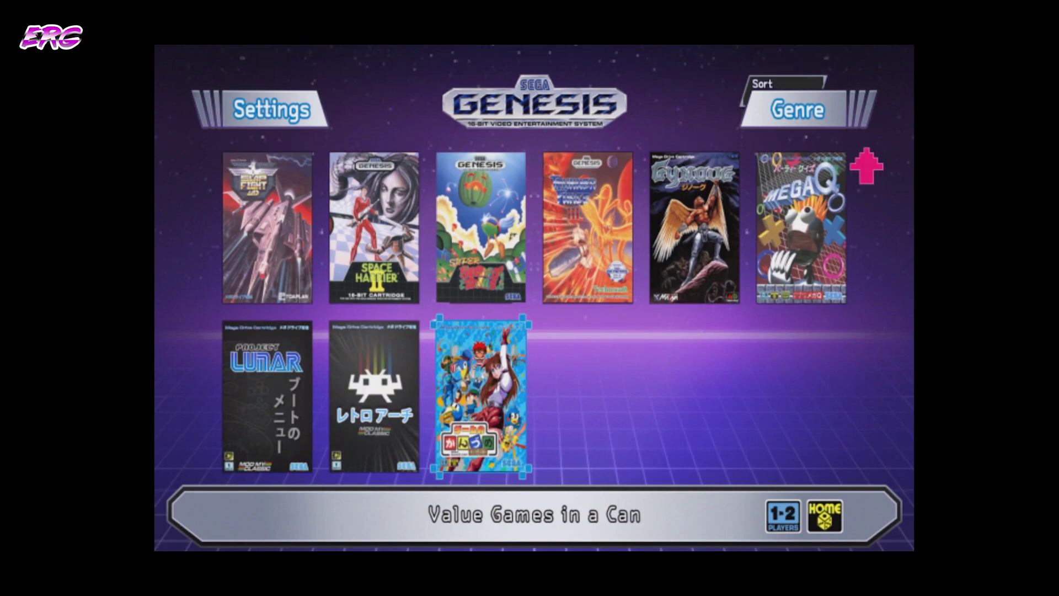
{"action": "key", "text": "Up"}
{"action": "key", "text": "Up"}
{"action": "key", "text": "Up"}
{"action": "key", "text": "Up"}
{"action": "key", "text": "Up"}
{"action": "key", "text": "Up"}
{"action": "key", "text": "Up"}
{"action": "key", "text": "Up"}
{"action": "key", "text": "Up"}
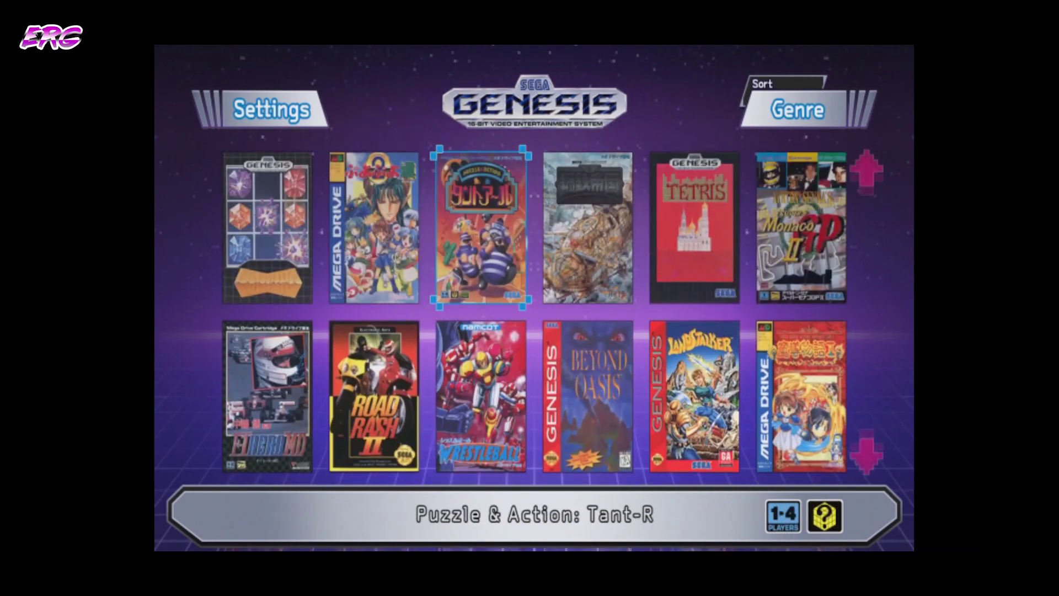
{"action": "key", "text": "Up"}
{"action": "key", "text": "Up"}
{"action": "key", "text": "Up"}
{"action": "key", "text": "Up"}
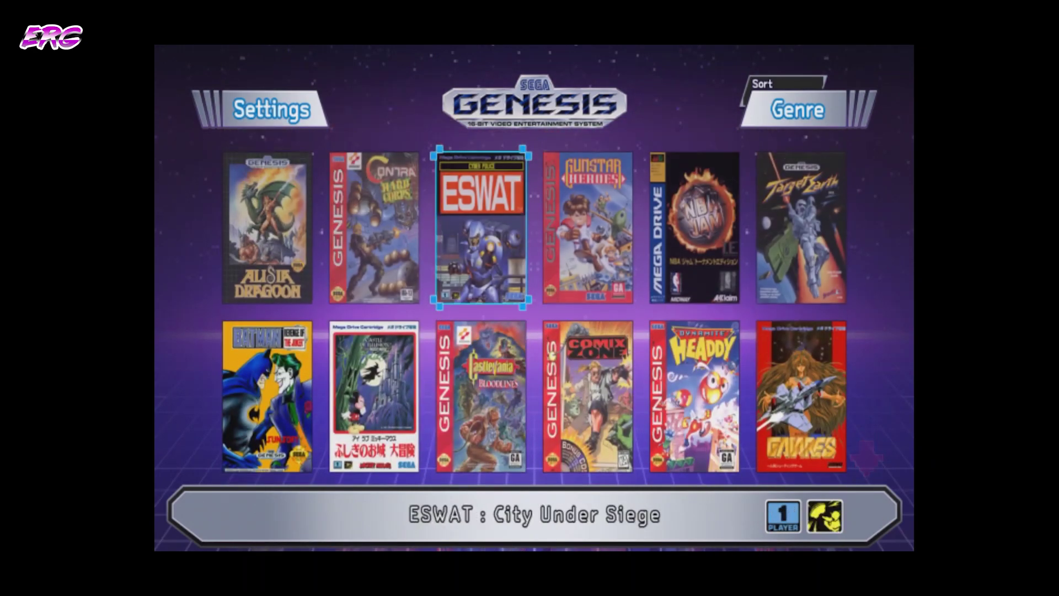
Launch ESWAT : City Under Siege from the game library and start playing from its title screen.
{"action": "key", "text": "Return"}
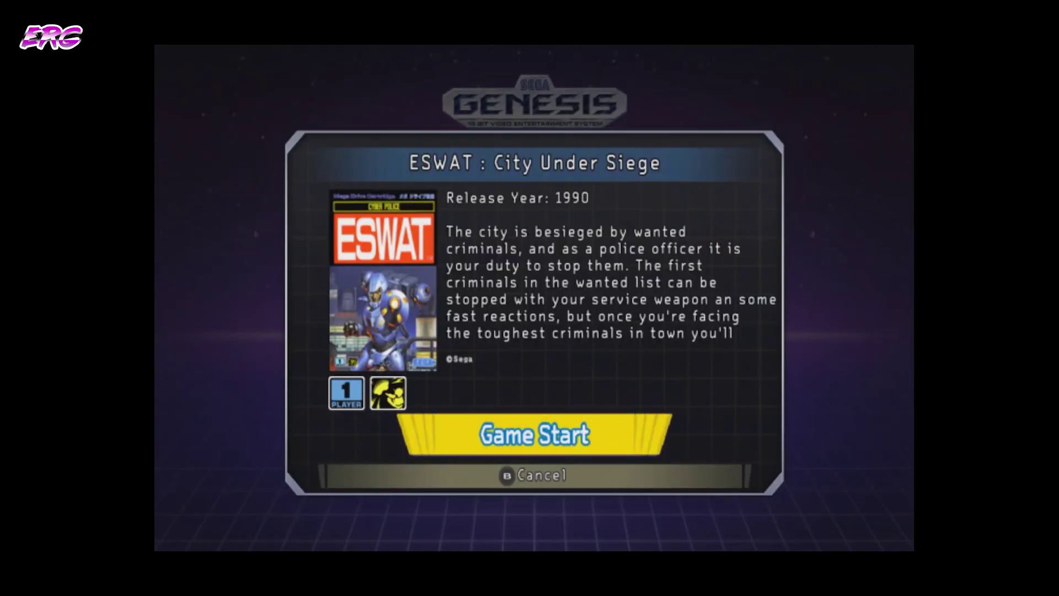
{"action": "key", "text": "Return"}
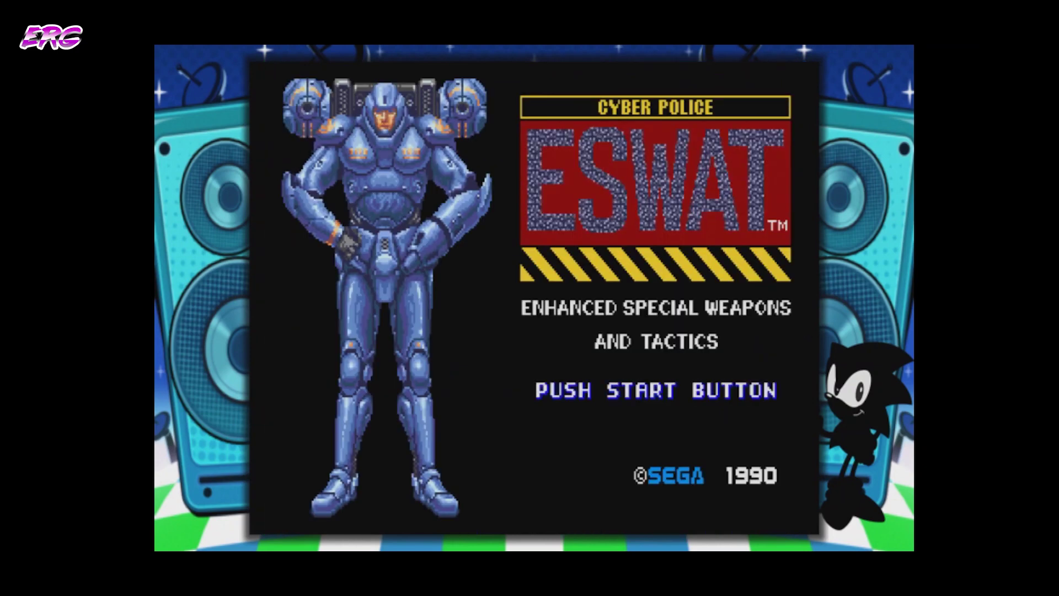
{"action": "key", "text": "Return"}
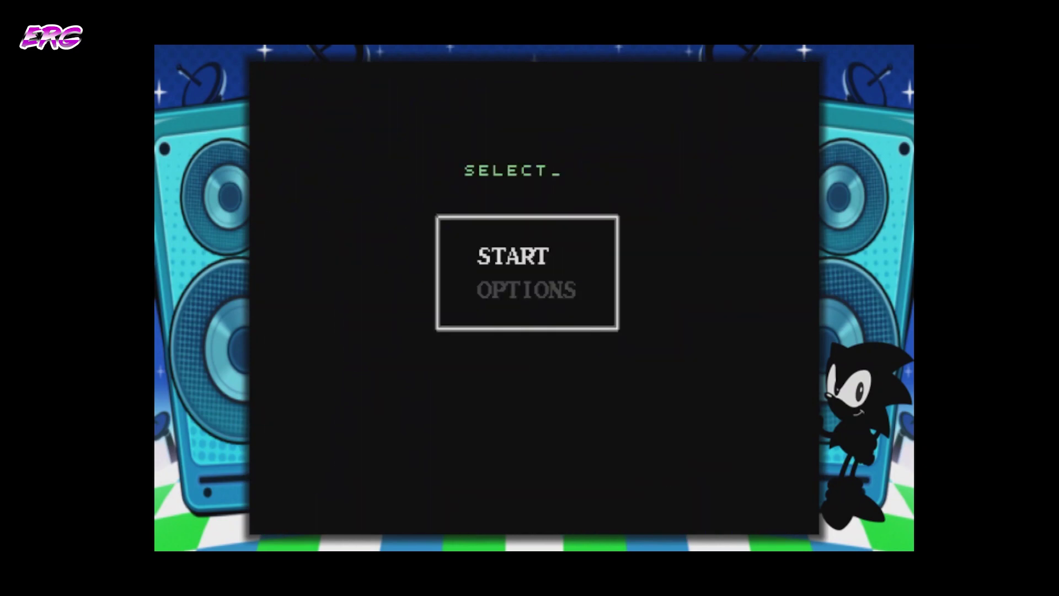
{"action": "key", "text": "Return"}
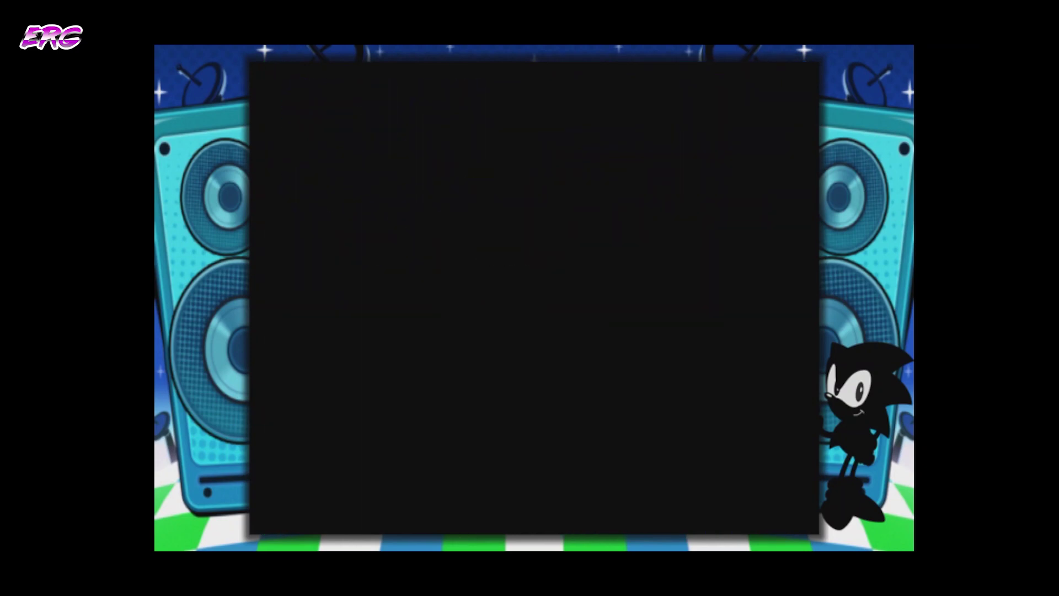